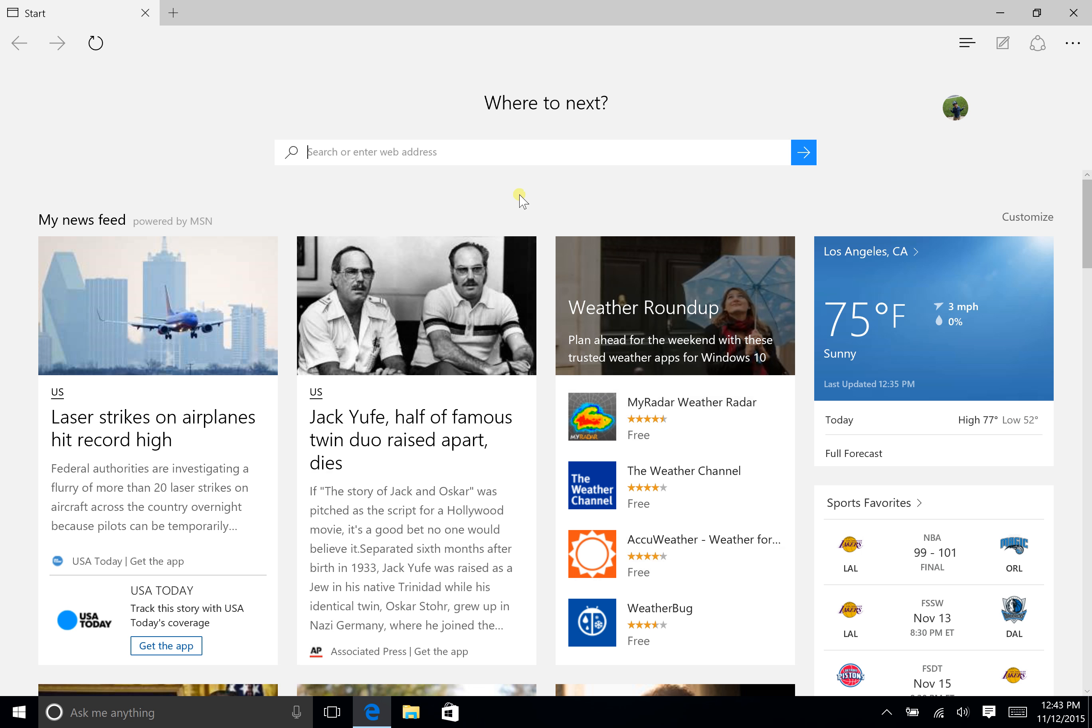
# Open wildwood.myschoolapp.com/app/faculty/ and sign in with the account password.
pyautogui.write('wildwood.myschoolapp.com/app/faculty/')
pyautogui.press('Return')
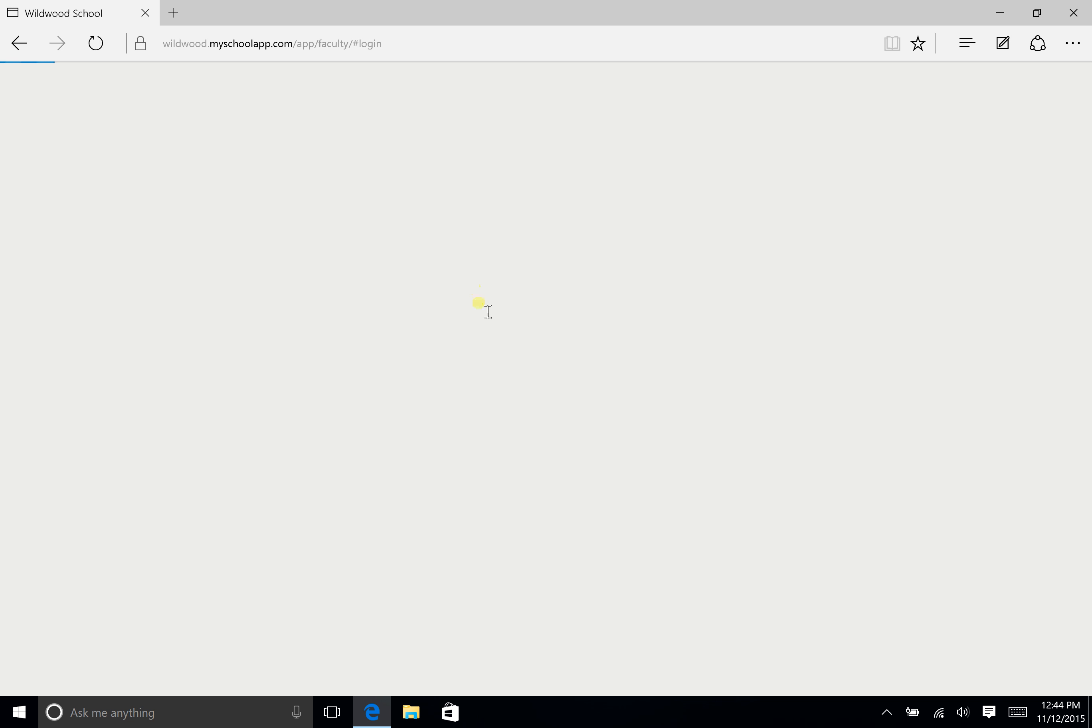
pyautogui.click(499, 337)
pyautogui.write('••••••••')
pyautogui.press('Return')
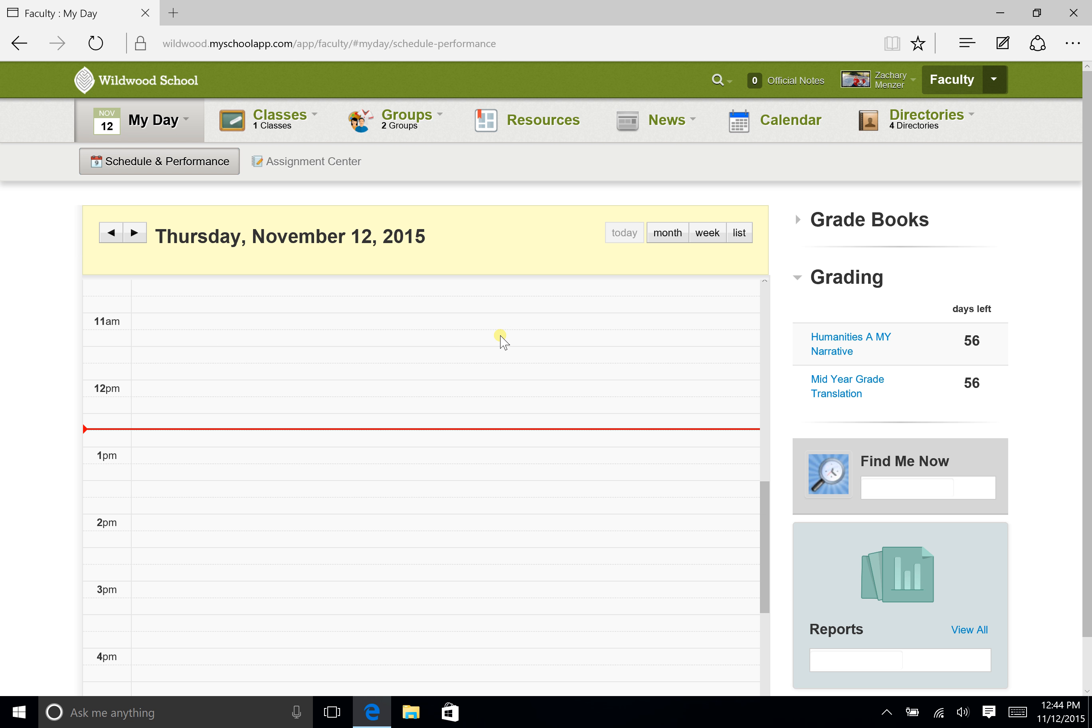
# Start a web note, outline the Grading section and the days-left value for Humanities A MY Narrative in ink, and exit the note.
pyautogui.hotkey('ctrl', 'shift', 'm')
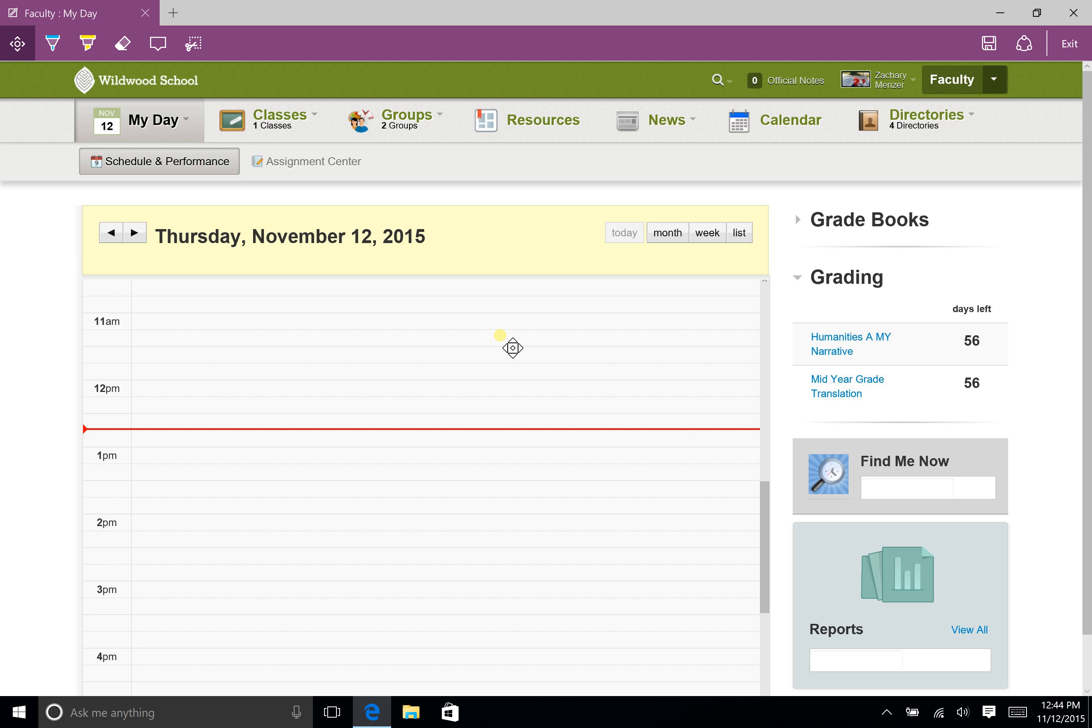
pyautogui.moveTo(785, 242)
pyautogui.mouseDown()
pyautogui.moveTo(793, 429)
pyautogui.moveTo(1030, 245)
pyautogui.moveTo(770, 258)
pyautogui.mouseUp()
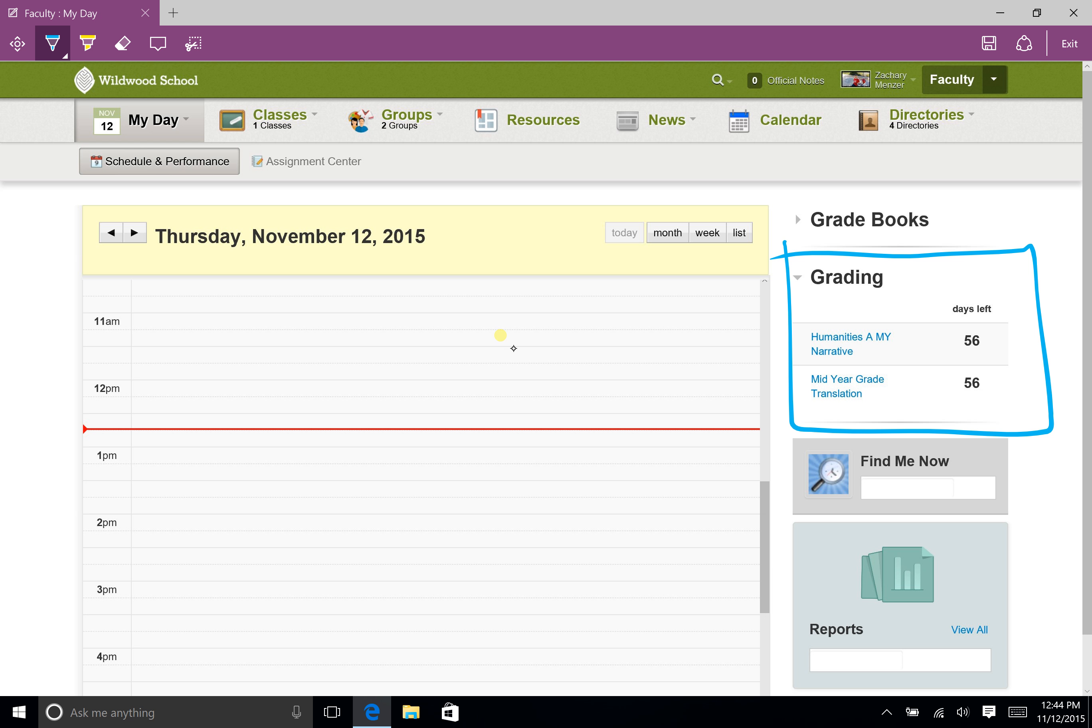
pyautogui.moveTo(943, 324)
pyautogui.mouseDown()
pyautogui.moveTo(1005, 369)
pyautogui.moveTo(942, 324)
pyautogui.mouseUp()
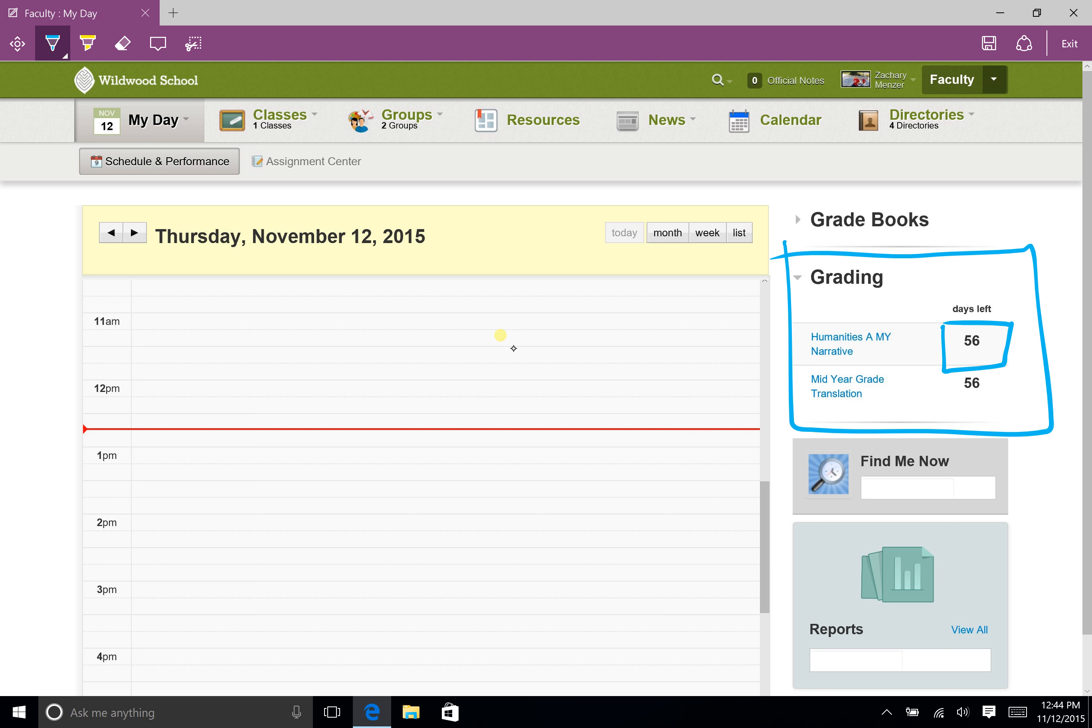
pyautogui.click(1070, 44)
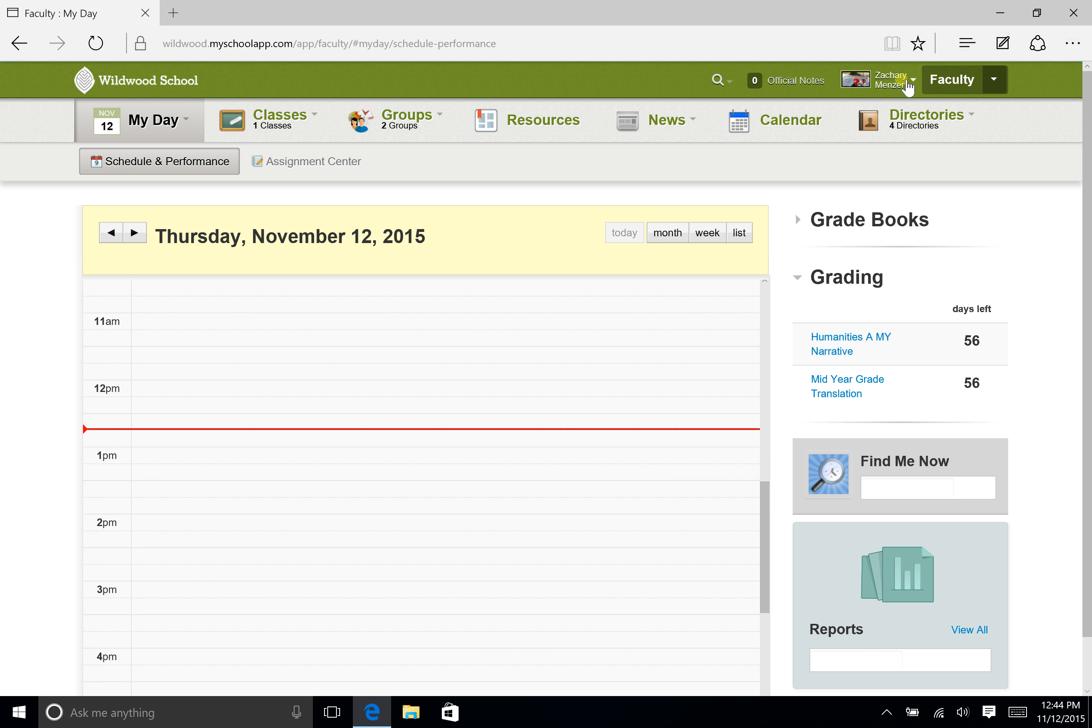
# Search for a faculty member by last name on the impersonation page and impersonate that teacher.
pyautogui.click(904, 83)
pyautogui.click(899, 179)
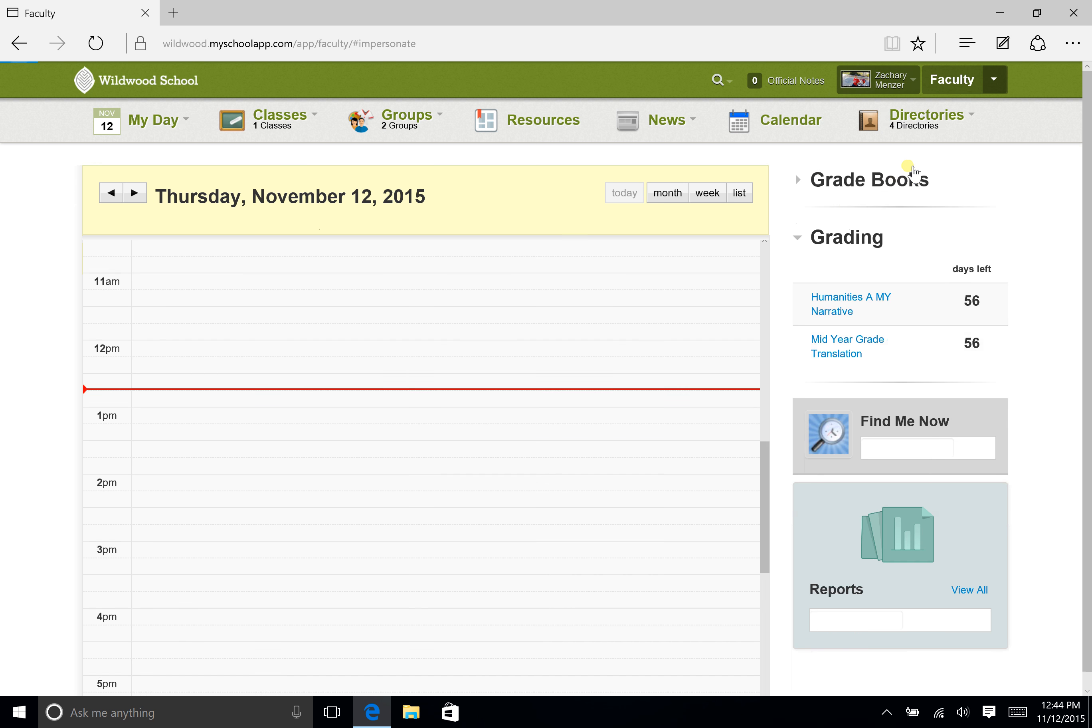
pyautogui.click(329, 363)
pyautogui.write('lieb')
pyautogui.press('Return')
pyautogui.click(195, 510)
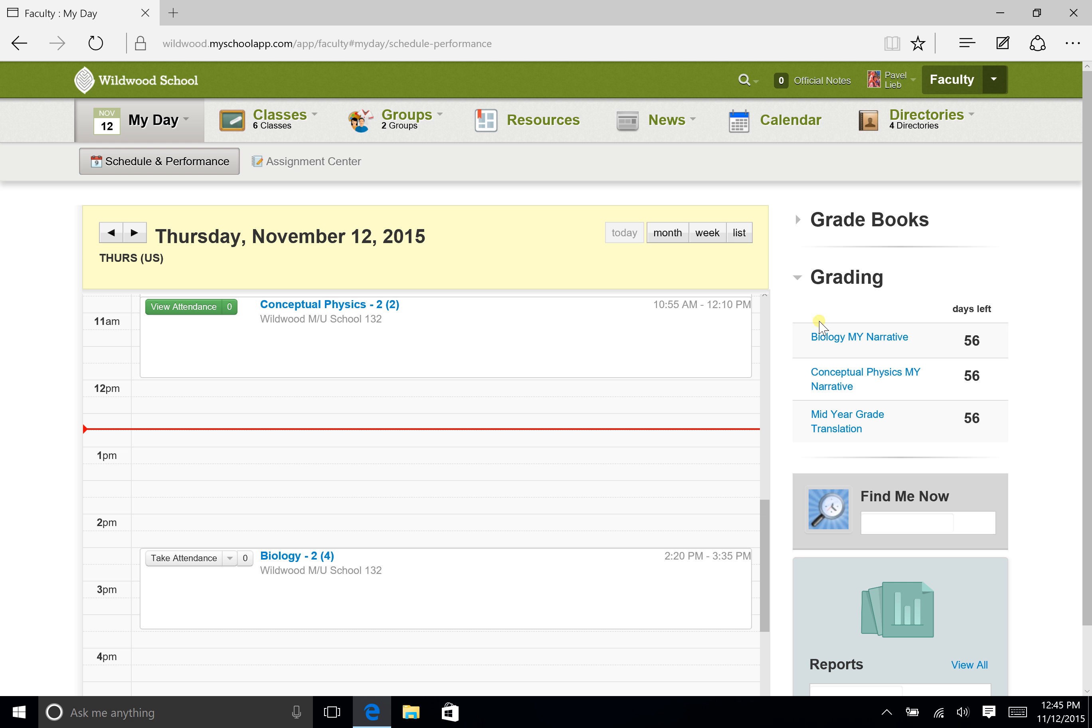
# Outline the teacher's Grading section in a web note, star both MY Narrative entries, cross out Mid Year Grade Translation, and exit the note.
pyautogui.hotkey('ctrl', 'shift', 'm')
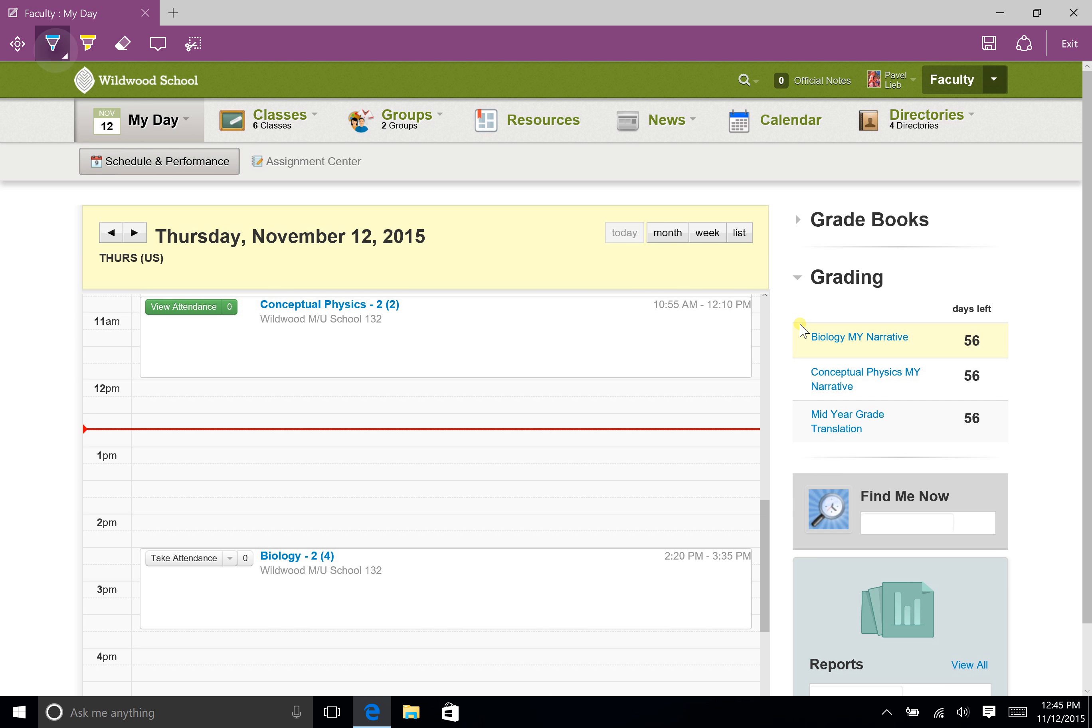
pyautogui.moveTo(782, 253)
pyautogui.mouseDown()
pyautogui.moveTo(781, 324)
pyautogui.moveTo(992, 461)
pyautogui.moveTo(870, 253)
pyautogui.moveTo(783, 258)
pyautogui.mouseUp()
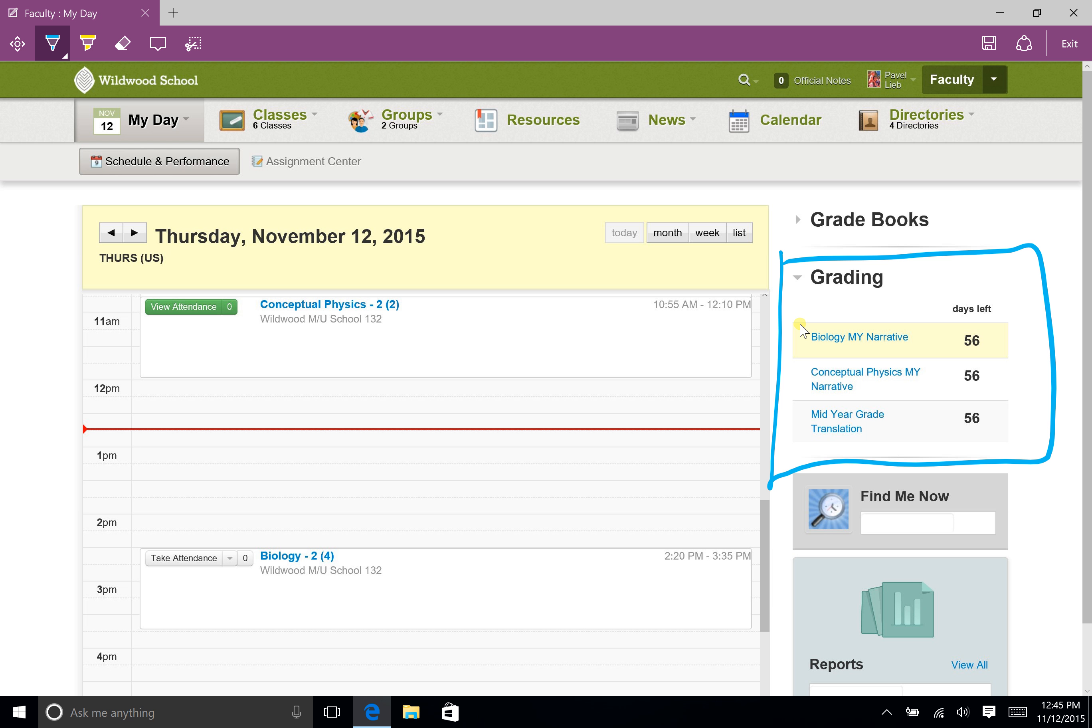
pyautogui.moveTo(798, 327)
pyautogui.mouseDown()
pyautogui.moveTo(783, 344)
pyautogui.moveTo(790, 335)
pyautogui.moveTo(793, 390)
pyautogui.mouseUp()
pyautogui.moveTo(884, 400)
pyautogui.mouseDown()
pyautogui.moveTo(801, 444)
pyautogui.moveTo(902, 455)
pyautogui.mouseUp()
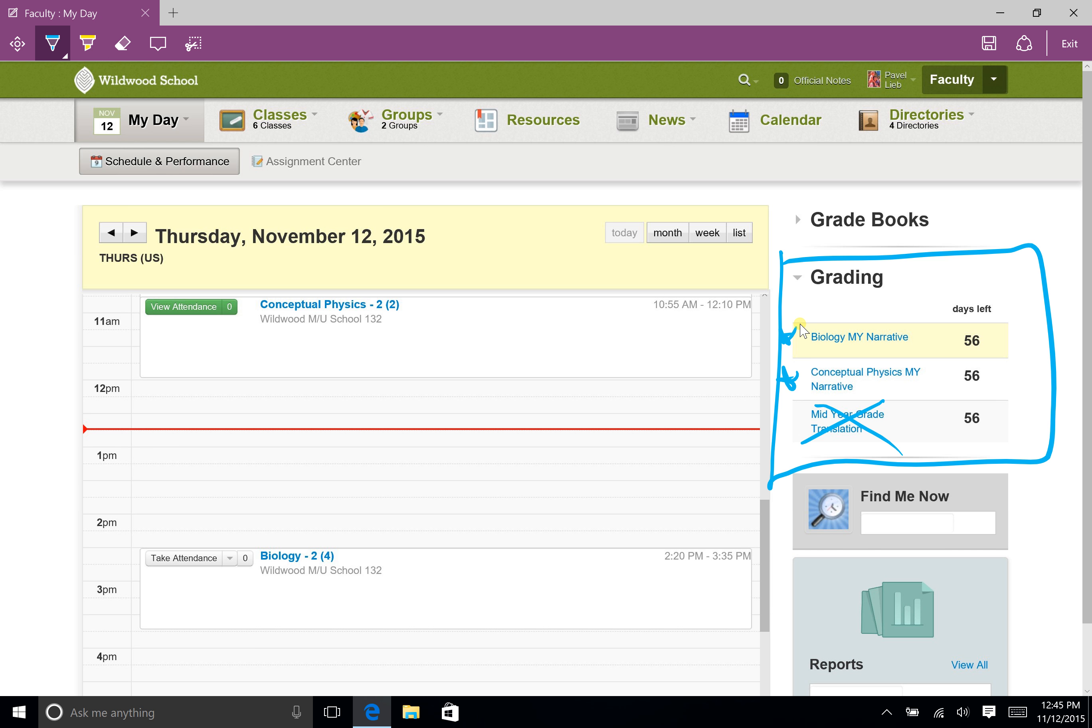
pyautogui.click(1069, 44)
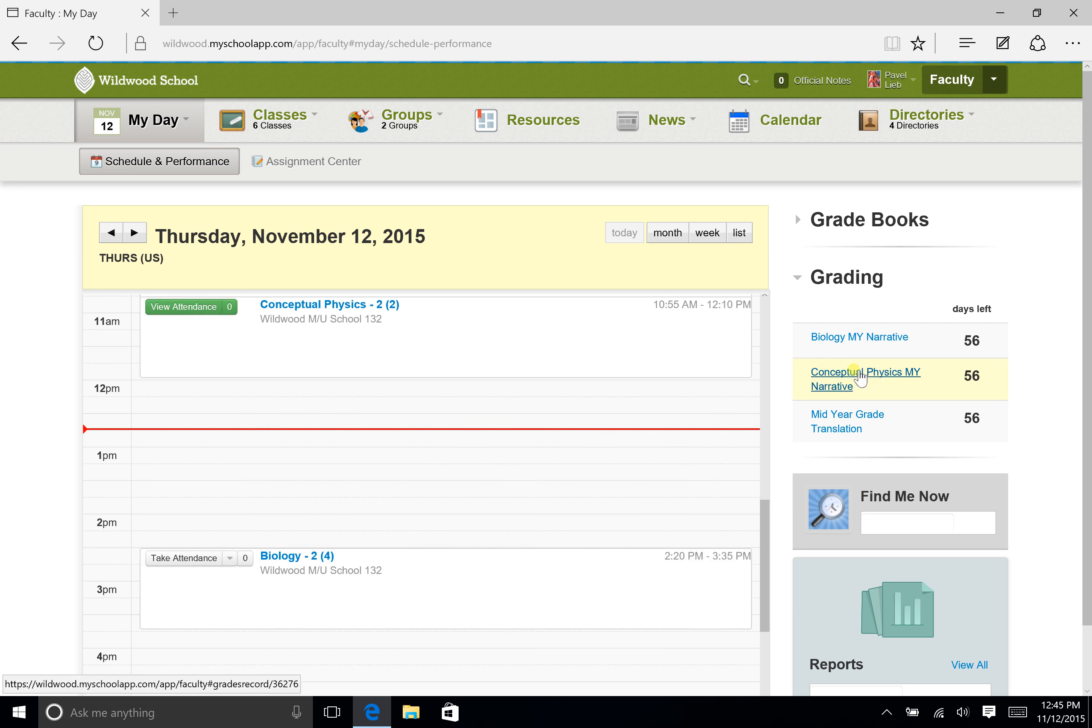
# Open the Conceptual Physics MY Narrative grade plan and mark its class sections and student list with ink in a web note.
pyautogui.click(854, 371)
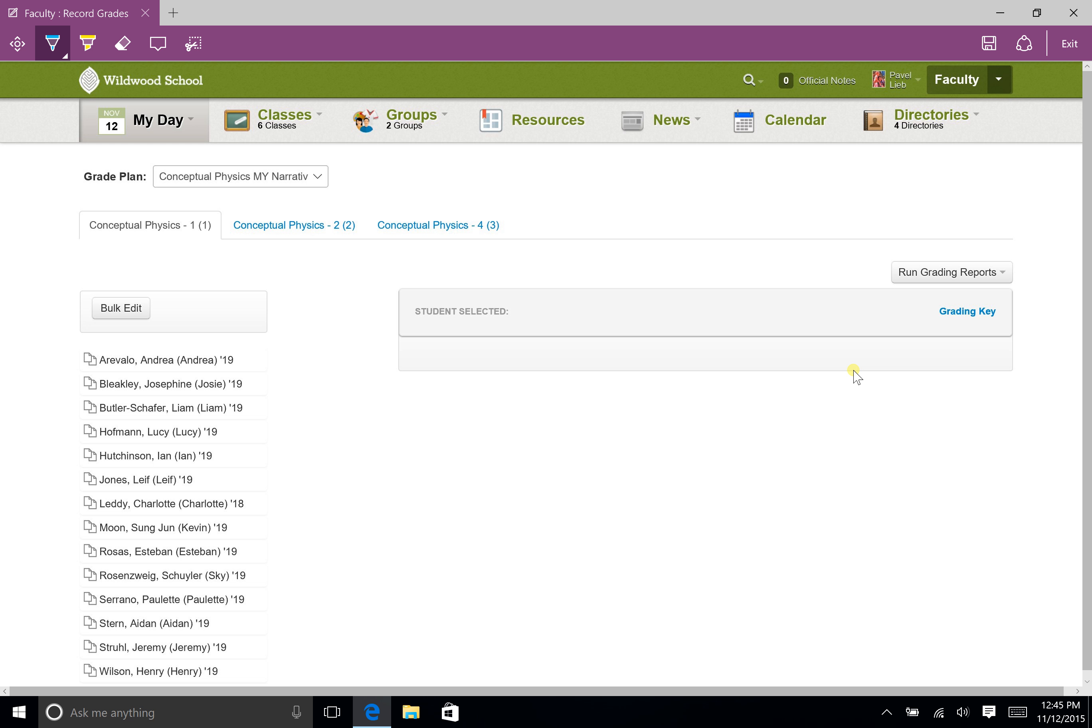
pyautogui.moveTo(82, 248); pyautogui.dragTo(523, 244)
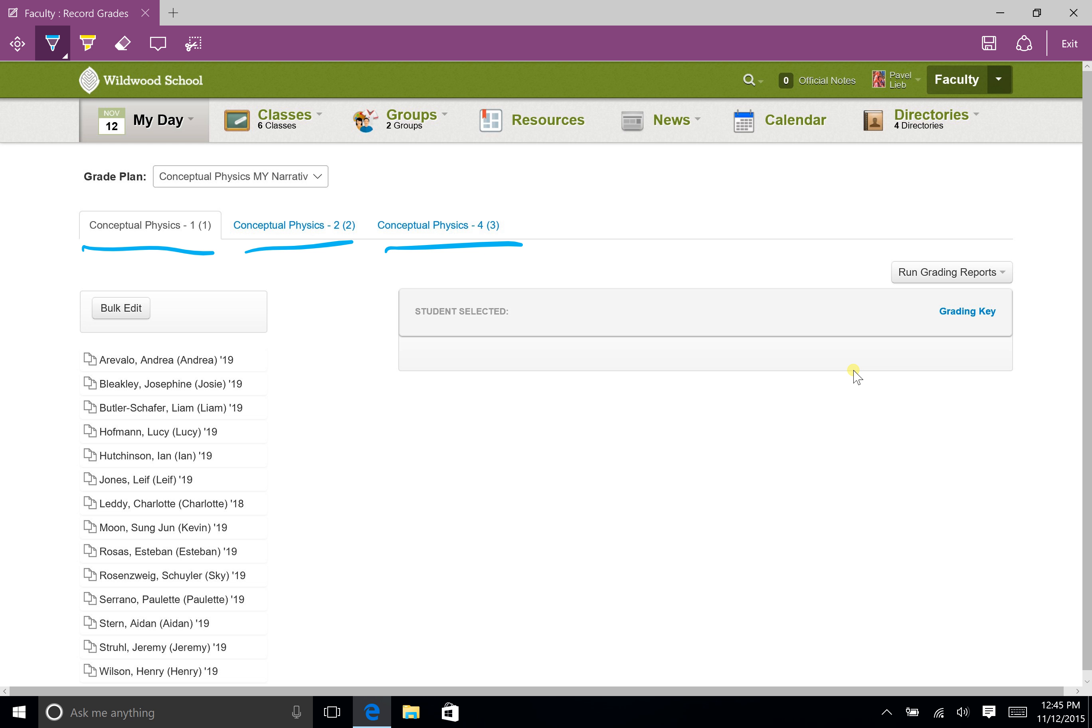
pyautogui.moveTo(53, 329)
pyautogui.mouseDown()
pyautogui.moveTo(40, 528)
pyautogui.moveTo(49, 655)
pyautogui.moveTo(38, 635)
pyautogui.moveTo(57, 633)
pyautogui.mouseUp()
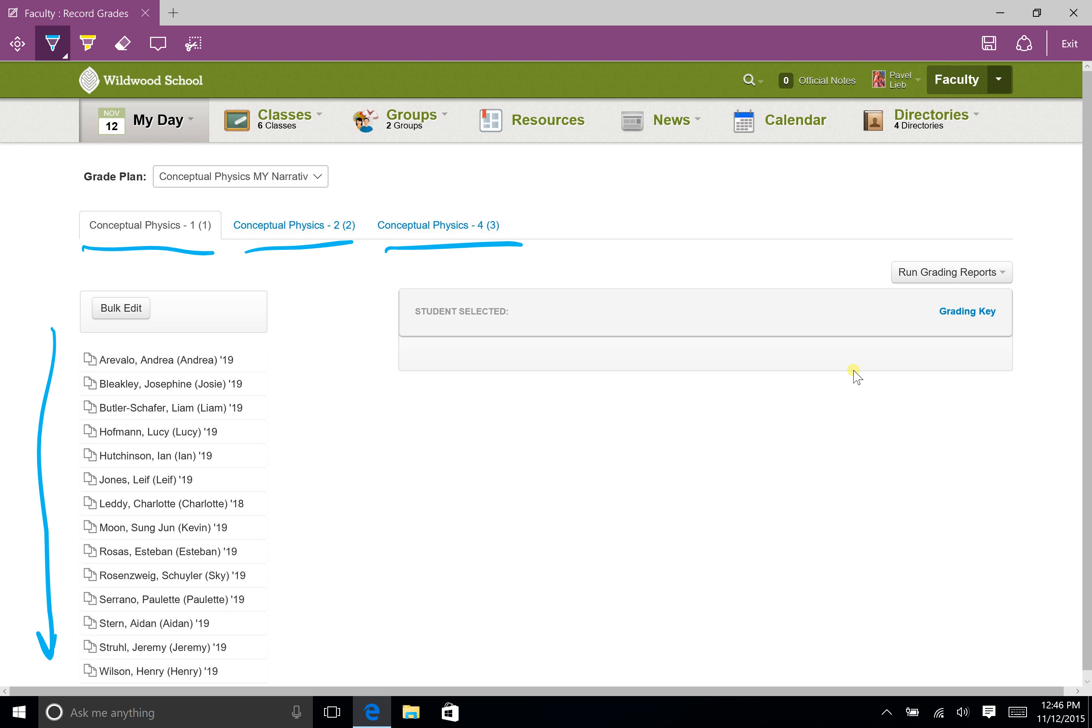
pyautogui.click(1062, 48)
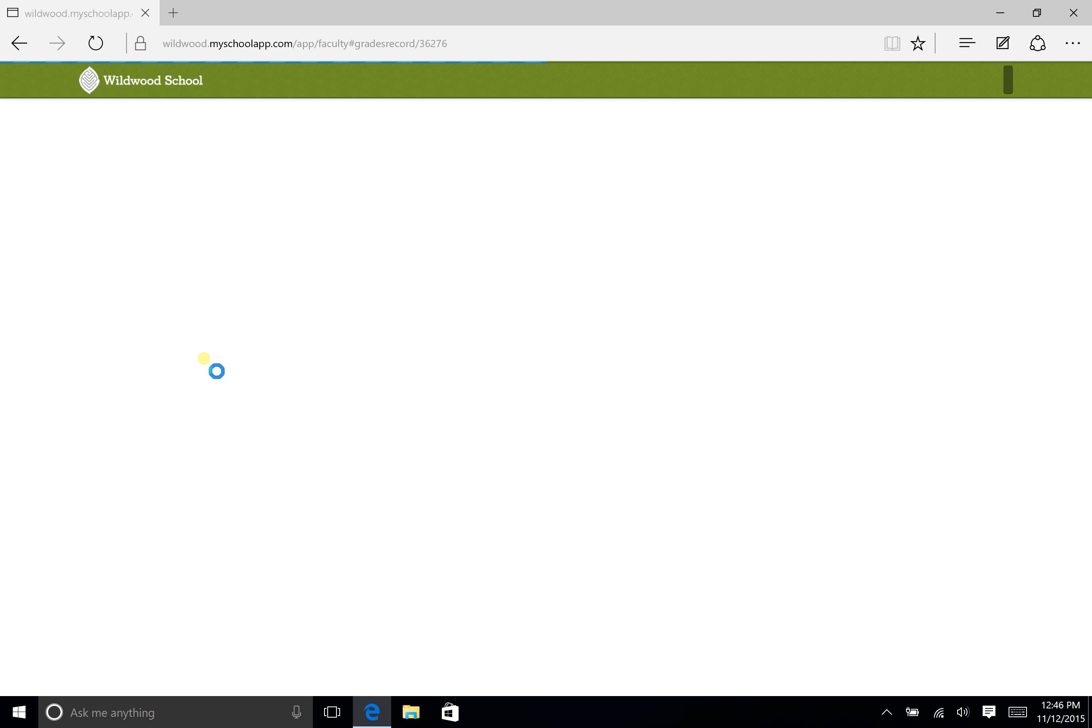
# Open the first student's grading form, mark the student name and Honors row with stars in a web note, and circle the Honors choice.
pyautogui.click(194, 365)
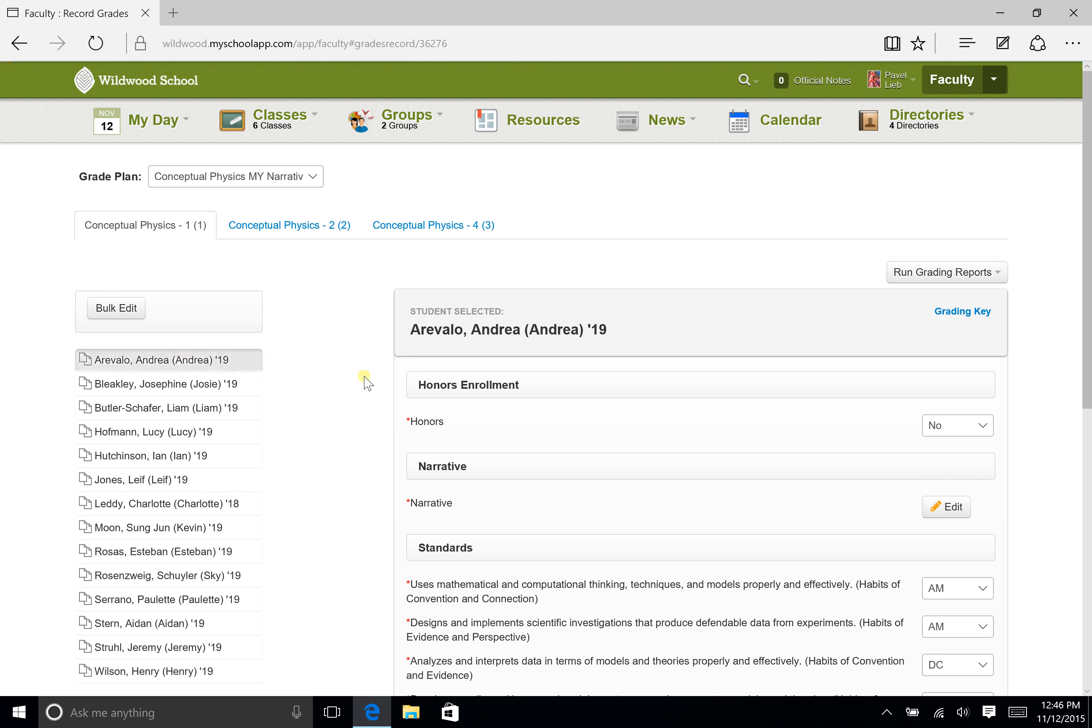
pyautogui.scroll(-2, 367, 383)
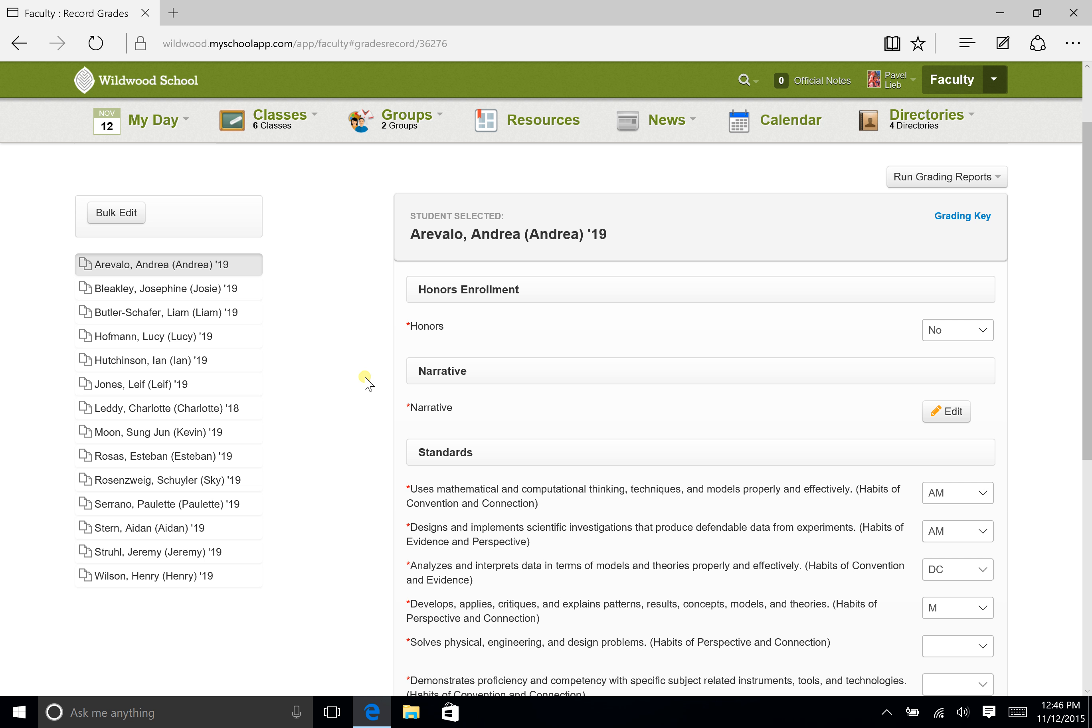
pyautogui.hotkey('ctrl', 'shift', 'm')
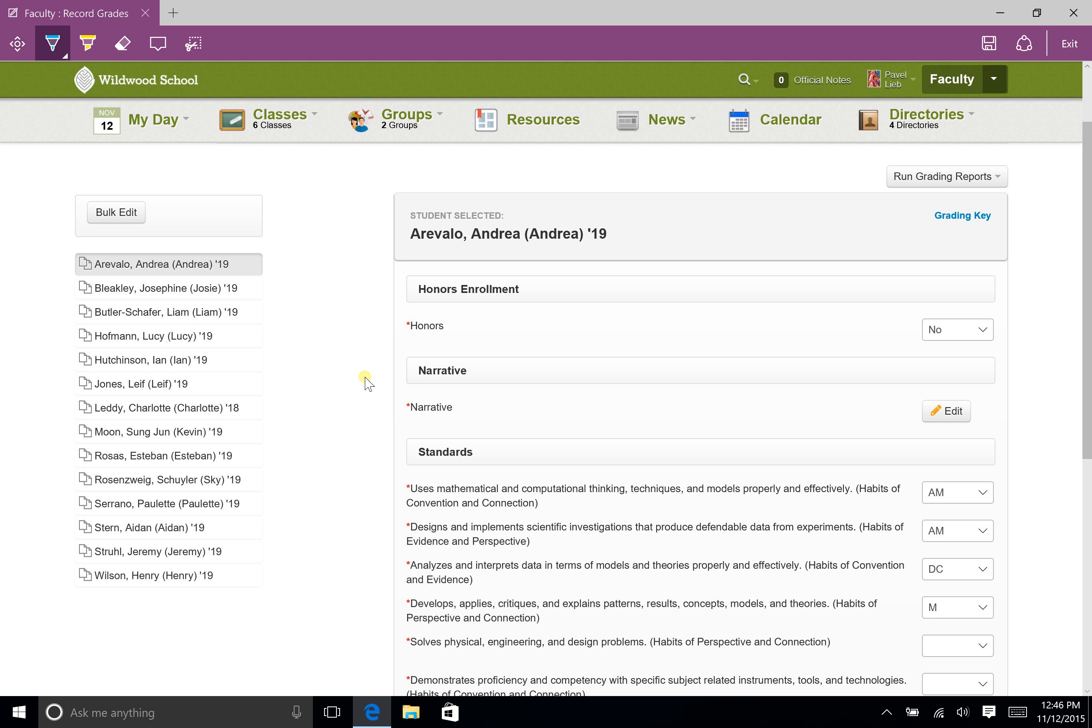
pyautogui.moveTo(372, 220); pyautogui.dragTo(363, 249)
pyautogui.moveTo(369, 223); pyautogui.dragTo(384, 245)
pyautogui.moveTo(378, 324); pyautogui.dragTo(374, 340)
pyautogui.moveTo(366, 334)
pyautogui.mouseDown()
pyautogui.moveTo(390, 346)
pyautogui.moveTo(388, 327)
pyautogui.mouseUp()
pyautogui.moveTo(1015, 311)
pyautogui.mouseDown()
pyautogui.moveTo(991, 295)
pyautogui.moveTo(1057, 319)
pyautogui.moveTo(982, 292)
pyautogui.mouseUp()
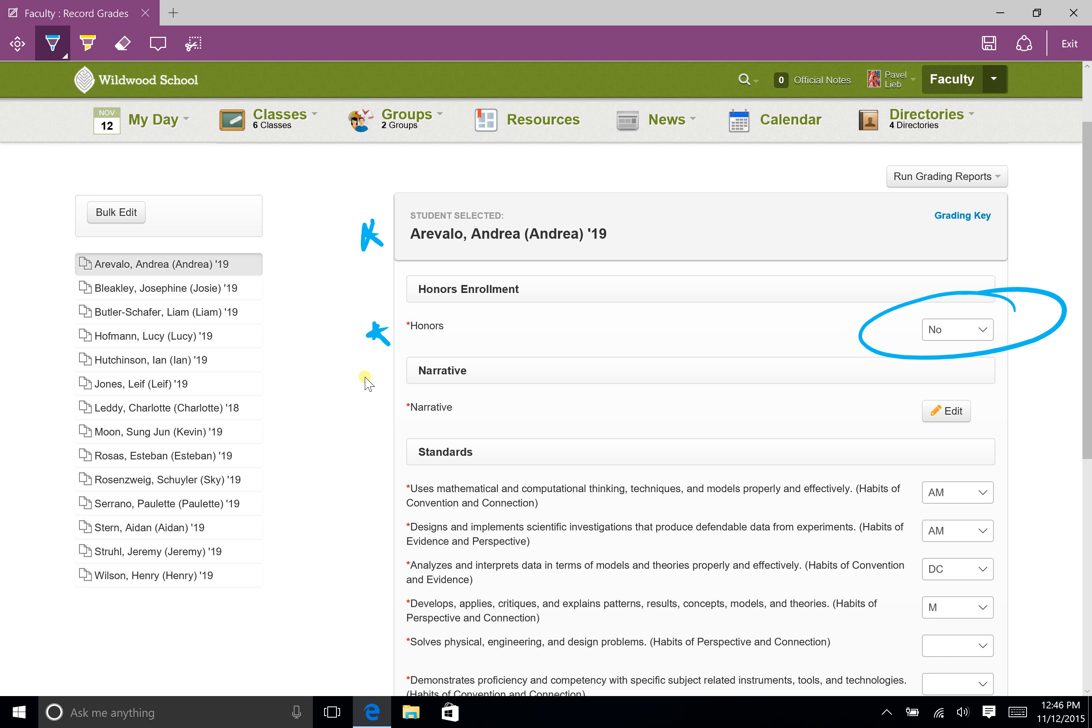
# Draw a downward arrow beside the Standards list, circle the Narrative edit control in ink, and exit the web note.
pyautogui.moveTo(364, 466); pyautogui.dragTo(365, 672)
pyautogui.moveTo(344, 606); pyautogui.dragTo(366, 673)
pyautogui.moveTo(386, 610); pyautogui.dragTo(366, 670)
pyautogui.moveTo(998, 396)
pyautogui.mouseDown()
pyautogui.moveTo(935, 383)
pyautogui.moveTo(1028, 397)
pyautogui.moveTo(952, 389)
pyautogui.mouseUp()
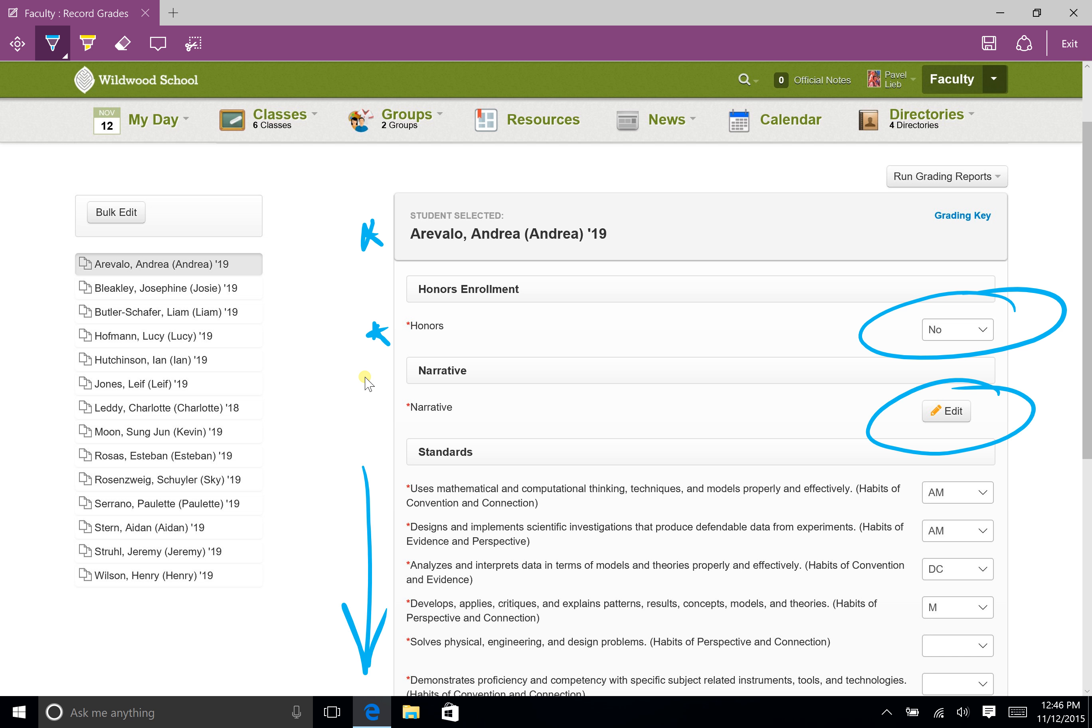
pyautogui.click(1050, 56)
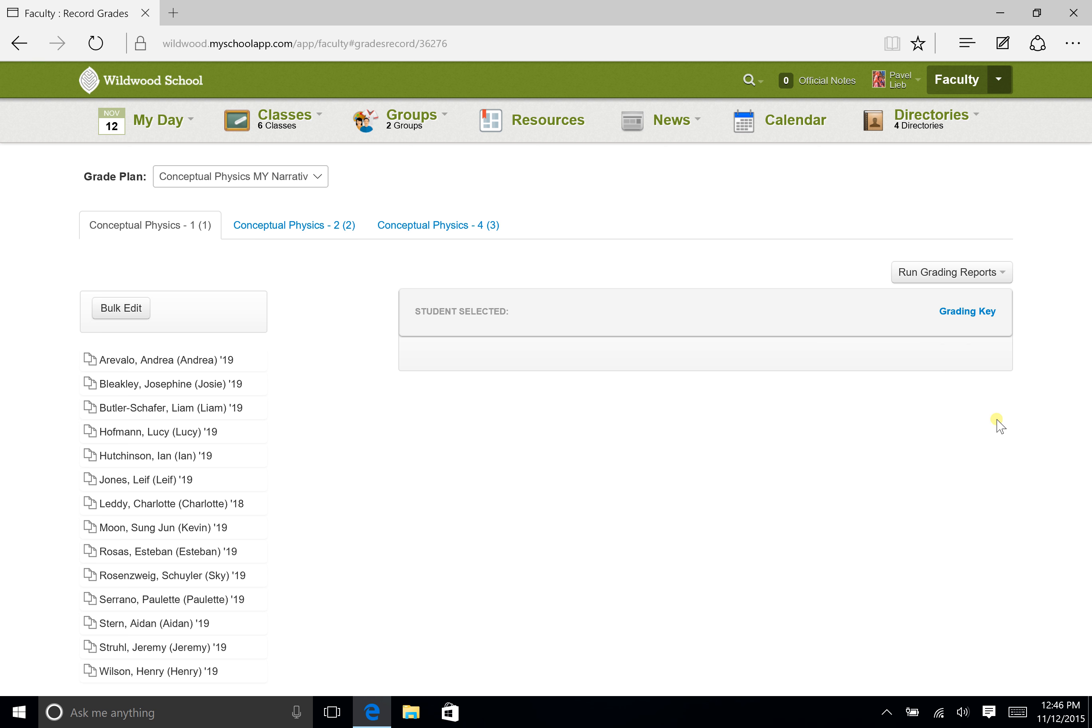
# Open the first student's Narrative comment in the editor, then save and close it.
pyautogui.click(127, 360)
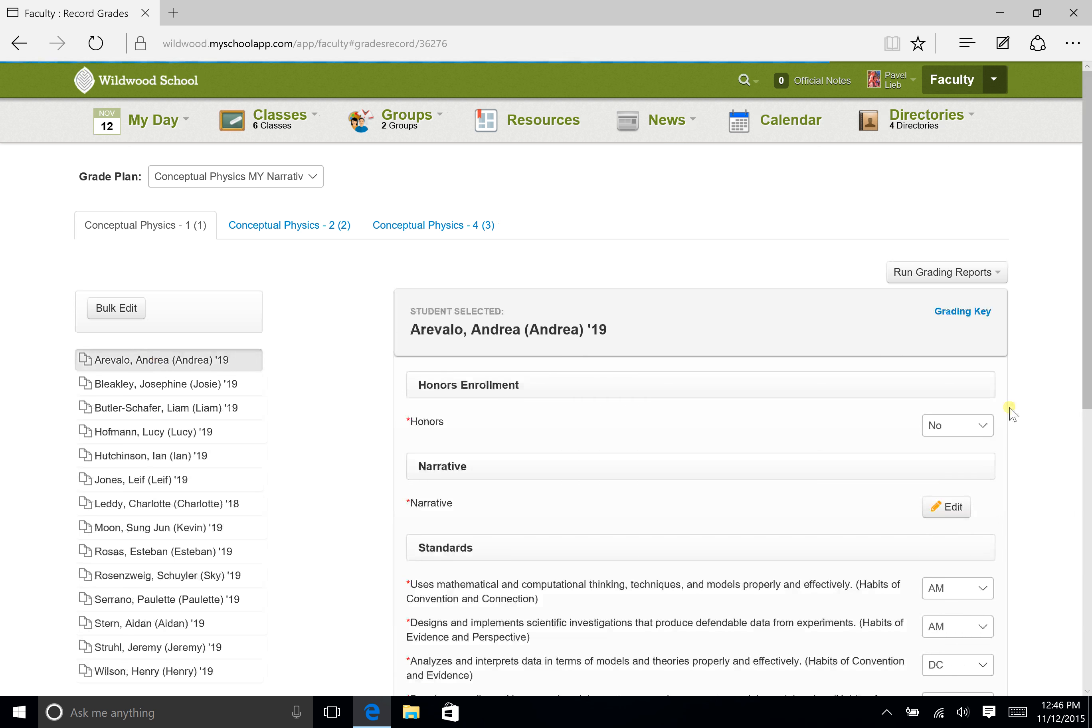
pyautogui.scroll(-2, 1010, 418)
pyautogui.click(947, 413)
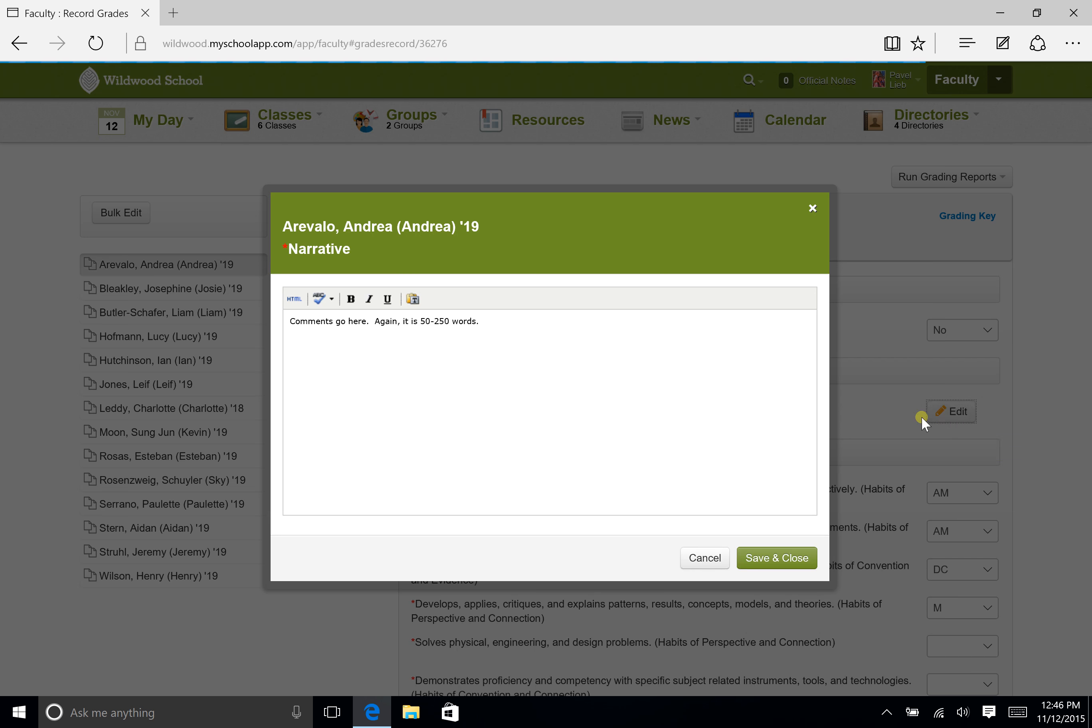
pyautogui.click(541, 332)
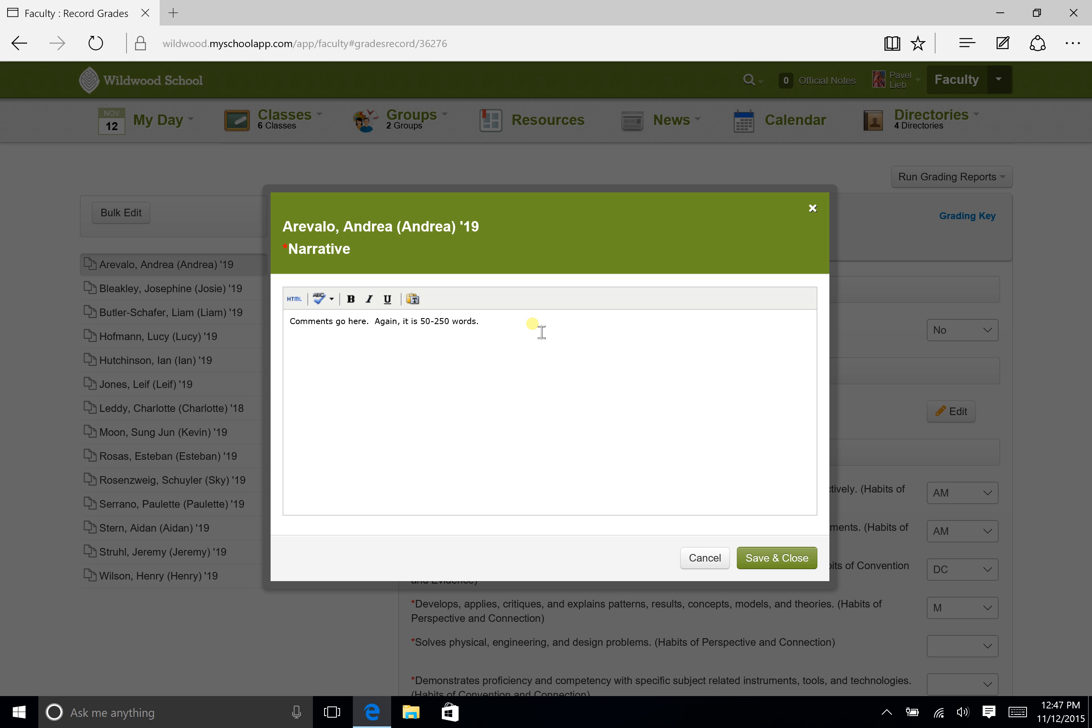
pyautogui.click(774, 560)
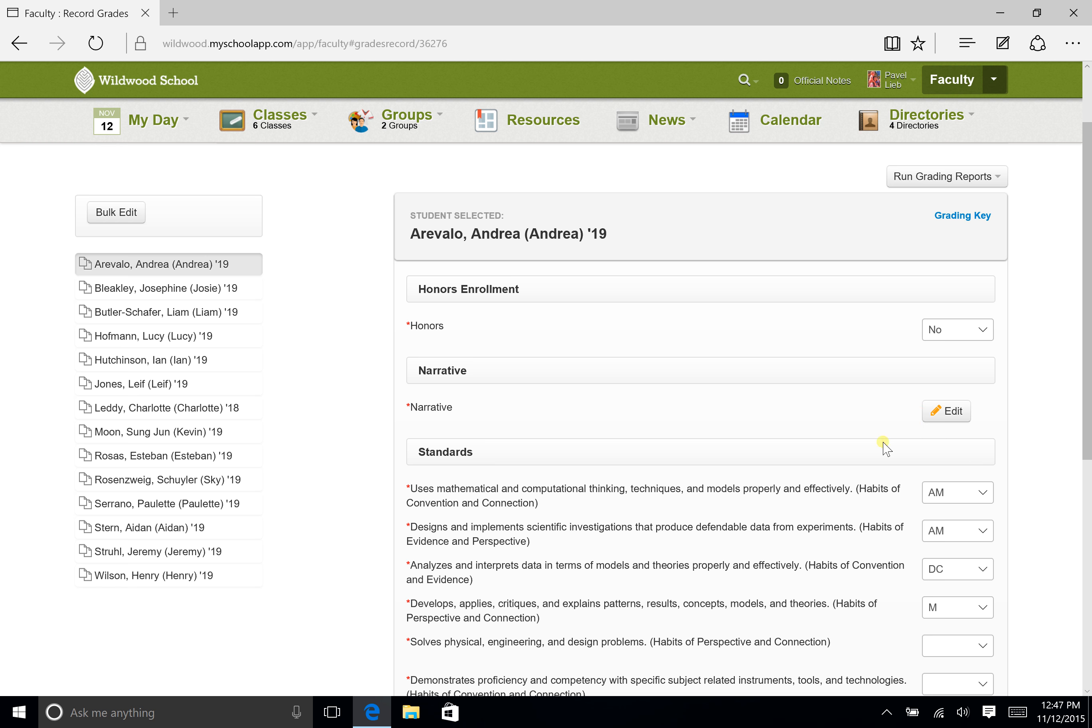
# Set the student's Honors enrollment to Yes.
pyautogui.scroll(-2, 885, 446)
pyautogui.click(960, 237)
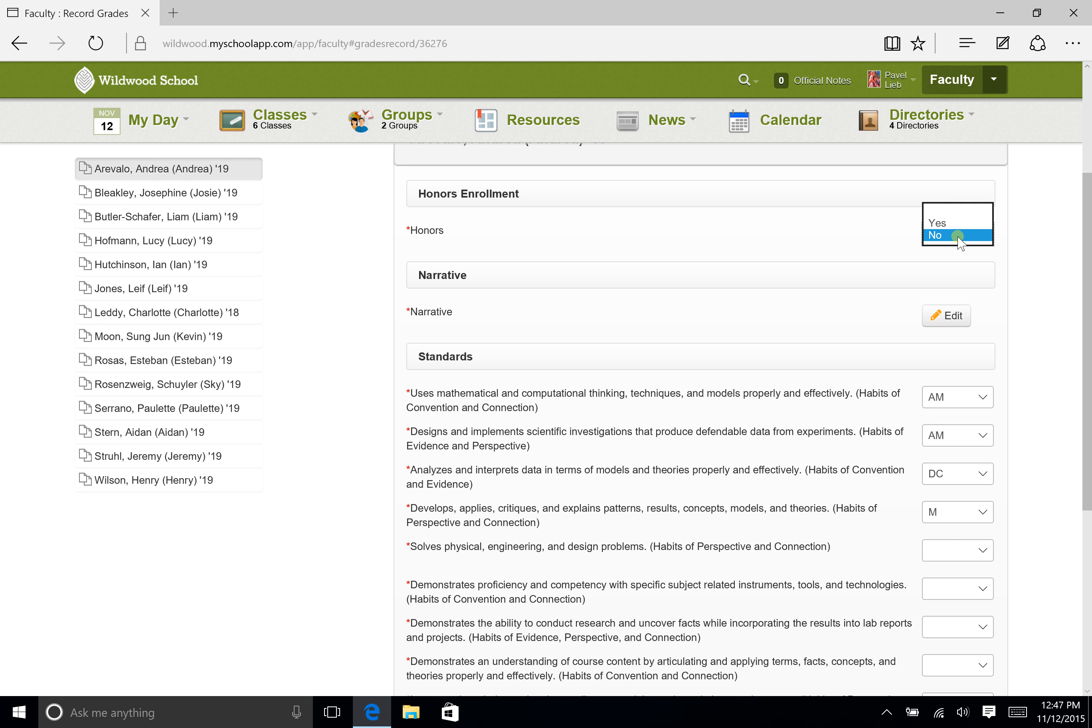
pyautogui.click(955, 226)
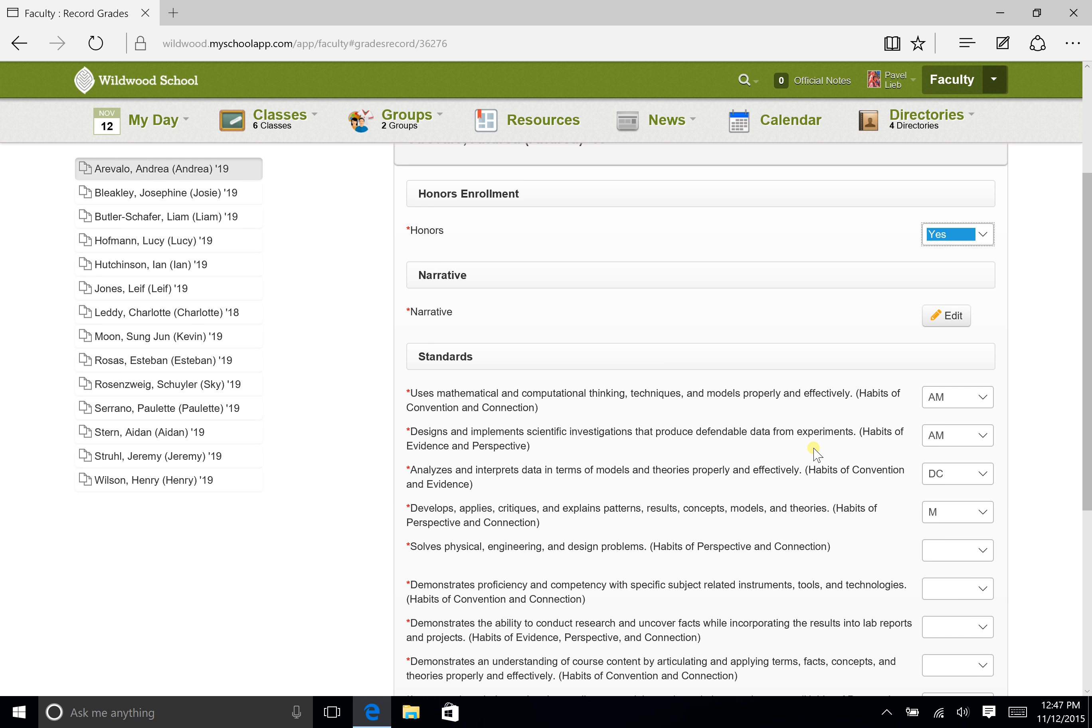
# Grade the standards on solving physical, engineering, and design problems and on proficiency with subject related instruments as M.
pyautogui.scroll(-2, 816, 452)
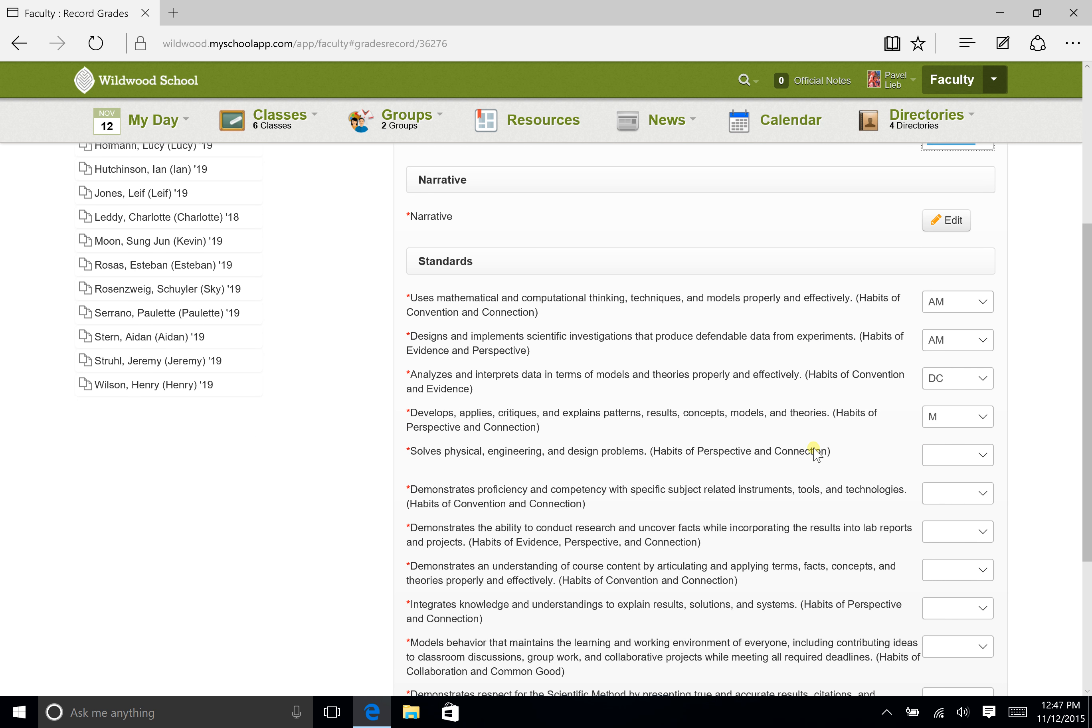
pyautogui.click(940, 455)
pyautogui.click(940, 466)
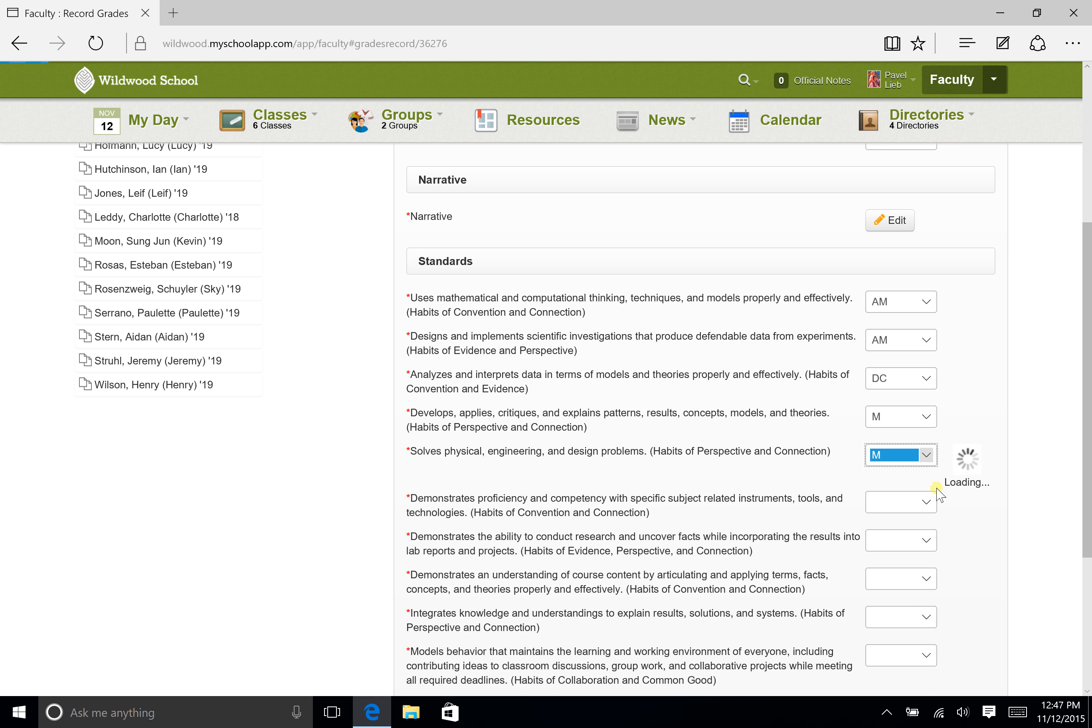
pyautogui.click(925, 493)
pyautogui.click(903, 505)
pyautogui.scroll(-4, 904, 469)
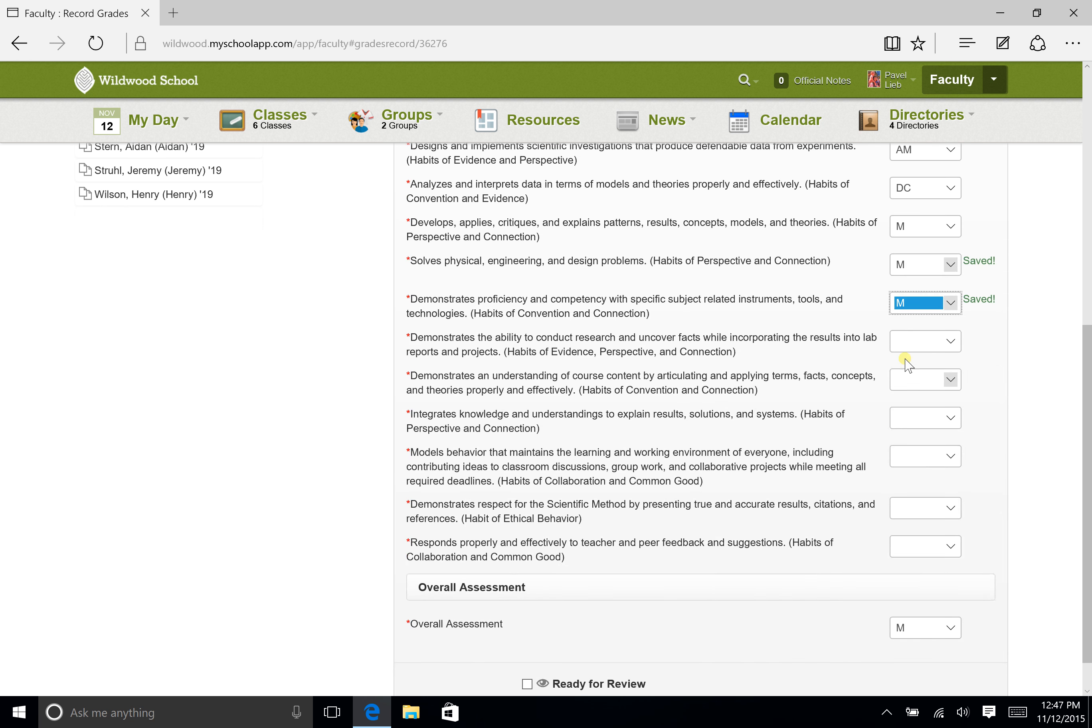
# Grade the standards on conducting research, understanding of course content, and integrating knowledge and understandings as M.
pyautogui.click(904, 347)
pyautogui.click(906, 353)
pyautogui.click(939, 347)
pyautogui.click(933, 353)
pyautogui.click(928, 380)
pyautogui.click(920, 392)
pyautogui.click(921, 428)
pyautogui.click(912, 433)
# Grade the standards on modeling behavior, respect for the Scientific Method, and responding to teacher and peer feedback as M.
pyautogui.click(909, 460)
pyautogui.click(909, 470)
pyautogui.click(921, 507)
pyautogui.click(906, 516)
pyautogui.click(902, 555)
pyautogui.click(892, 563)
# Clear the grade for the teacher and peer feedback standard and try to mark the student as Ready for Review.
pyautogui.scroll(-1, 674, 470)
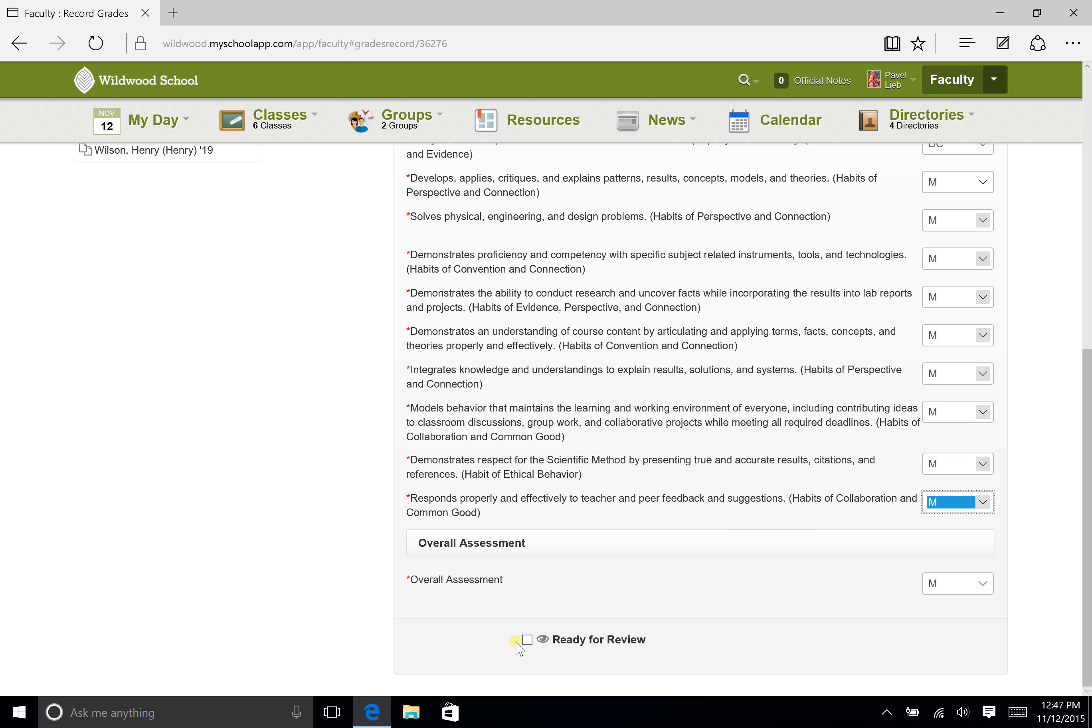
pyautogui.click(965, 508)
pyautogui.click(963, 500)
pyautogui.click(527, 640)
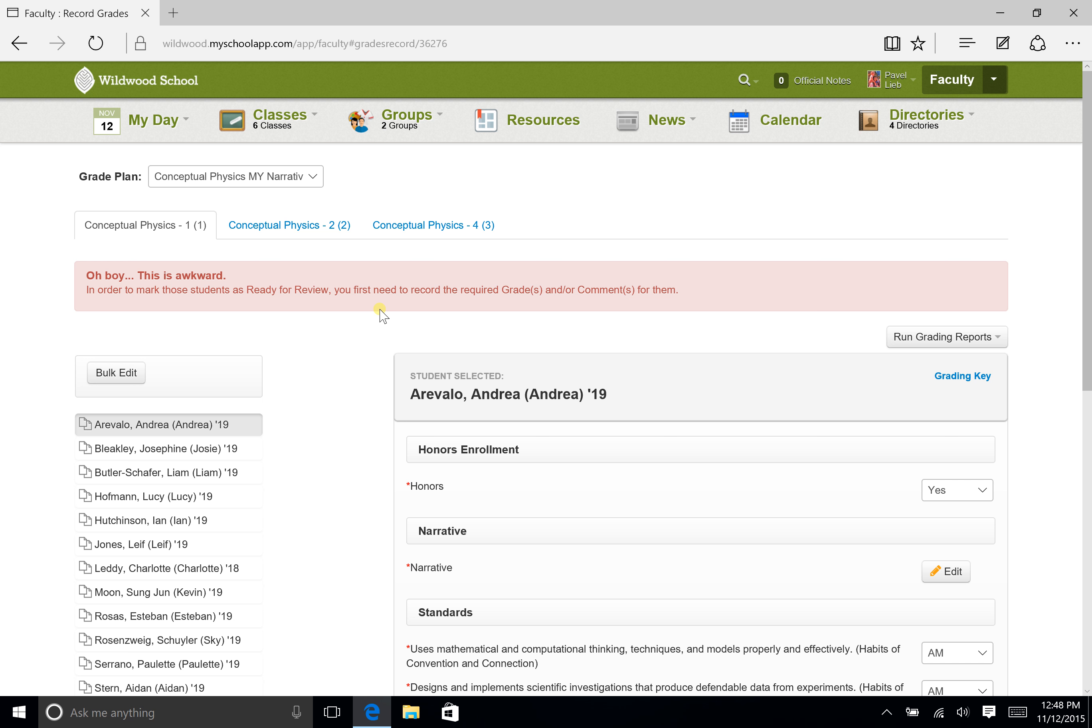
# Grade the standard on responding properly and effectively to teacher and peer feedback as AM.
pyautogui.scroll(-4, 305, 366)
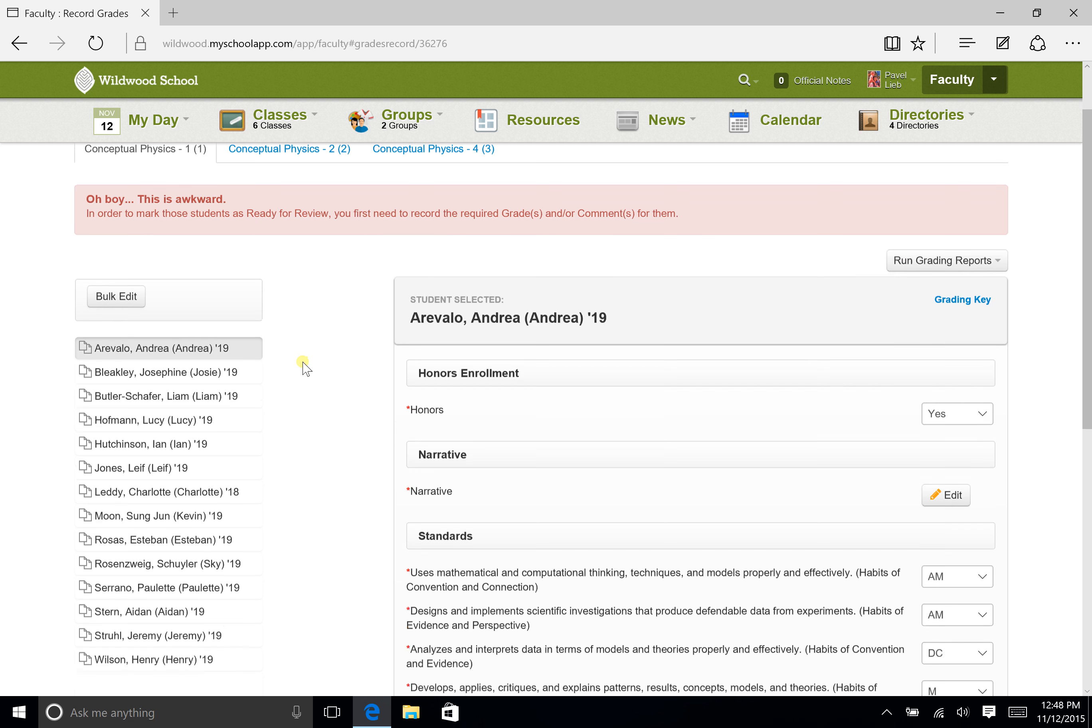
pyautogui.scroll(-7, 312, 371)
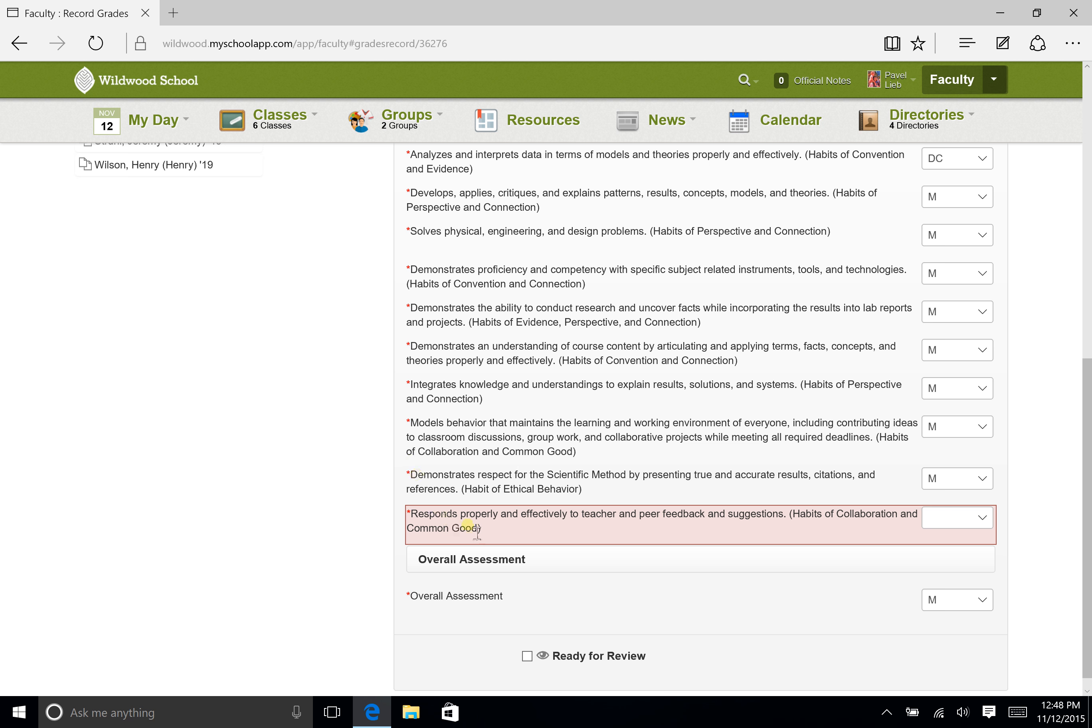
pyautogui.click(959, 519)
pyautogui.click(953, 541)
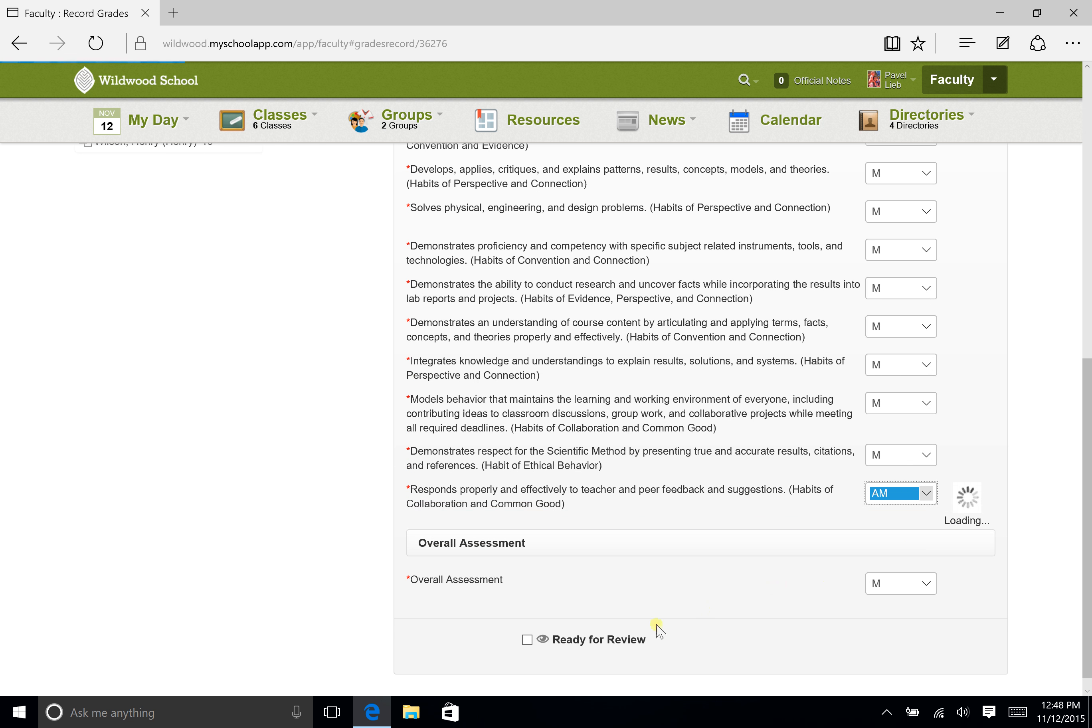
pyautogui.scroll(10, 691, 554)
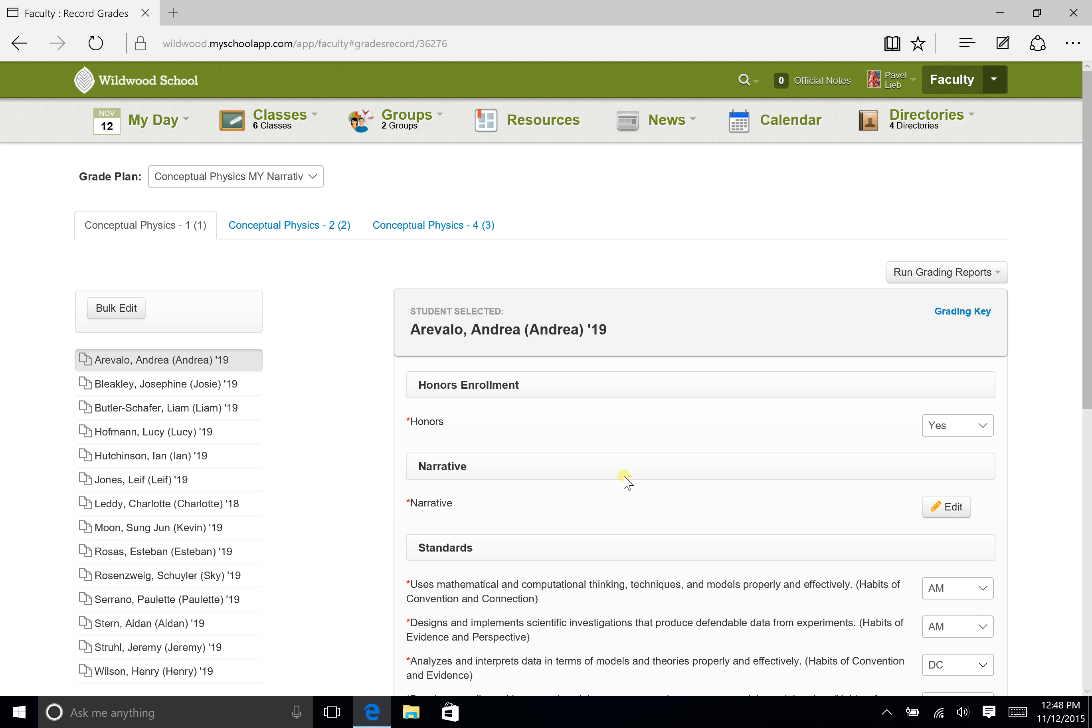
# Open the fifth listed student's grading form and look over its honors, narrative, and standards fields.
pyautogui.click(203, 458)
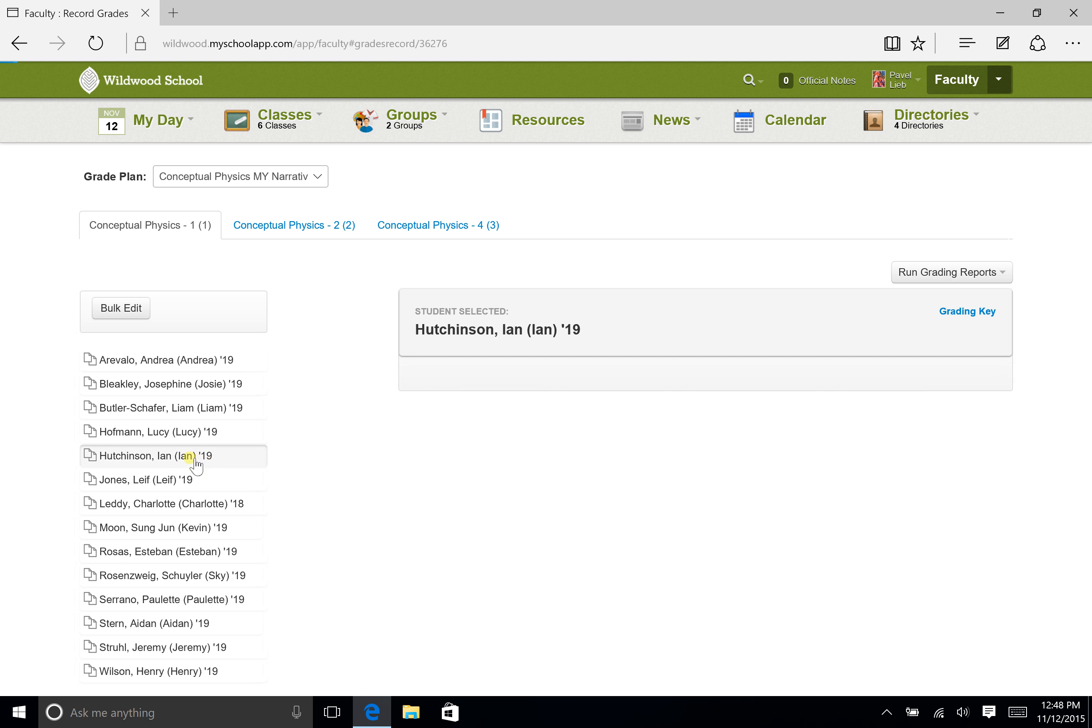
pyautogui.scroll(-2, 300, 451)
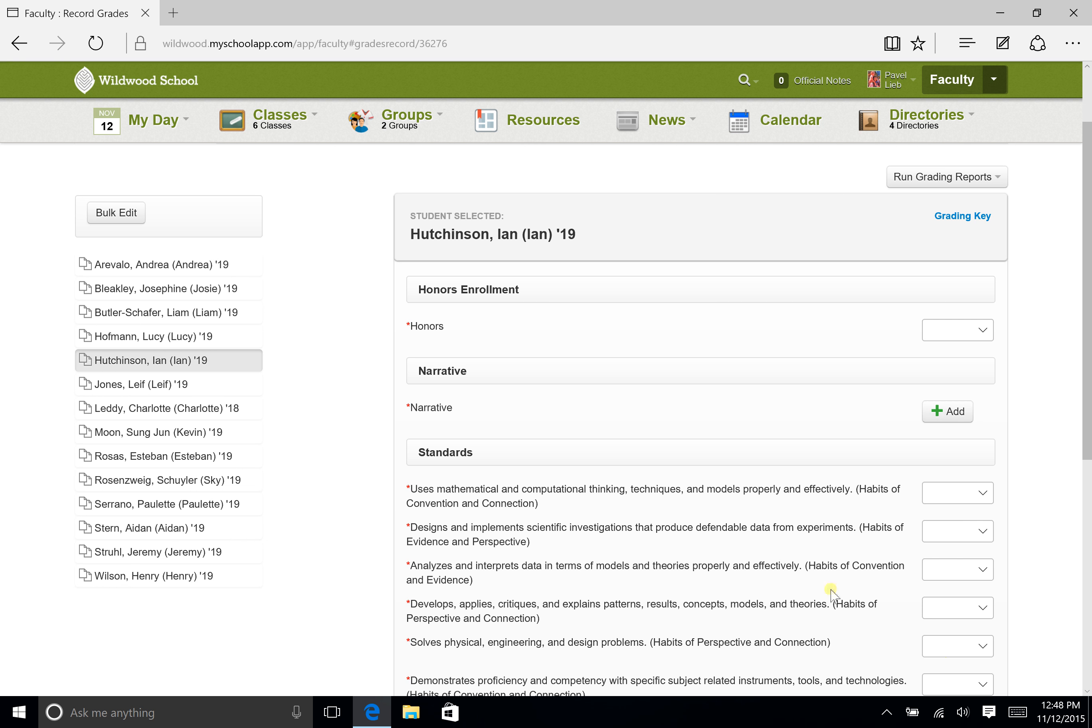
pyautogui.scroll(-1, 758, 553)
pyautogui.scroll(-1, 758, 553)
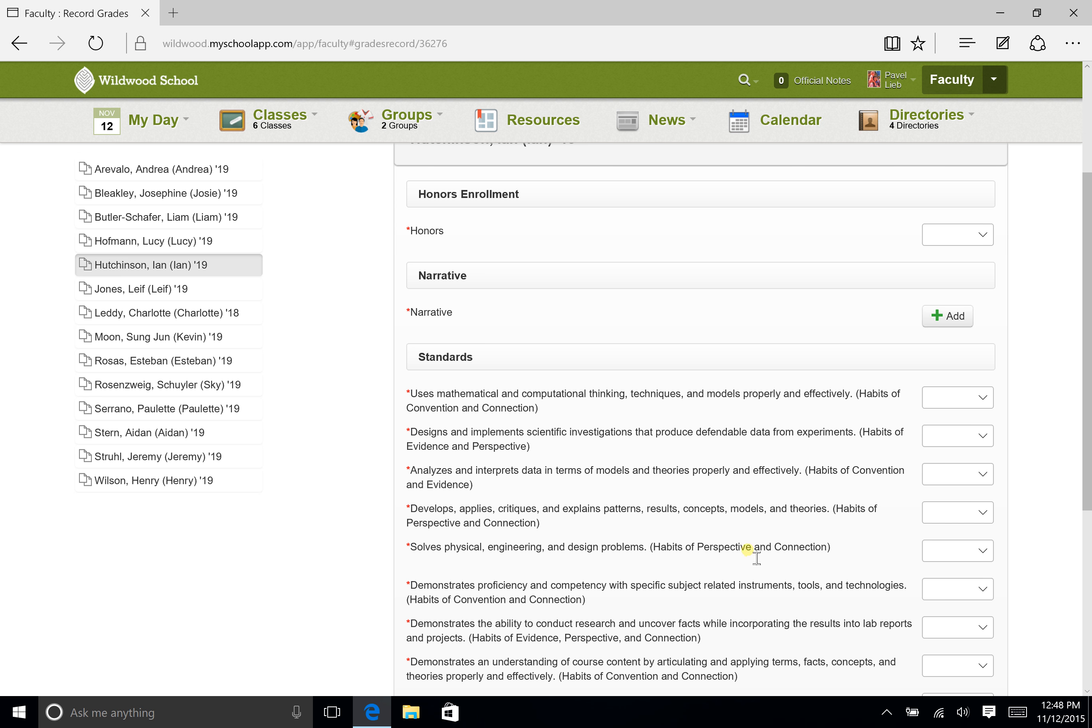
pyautogui.scroll(4, 758, 553)
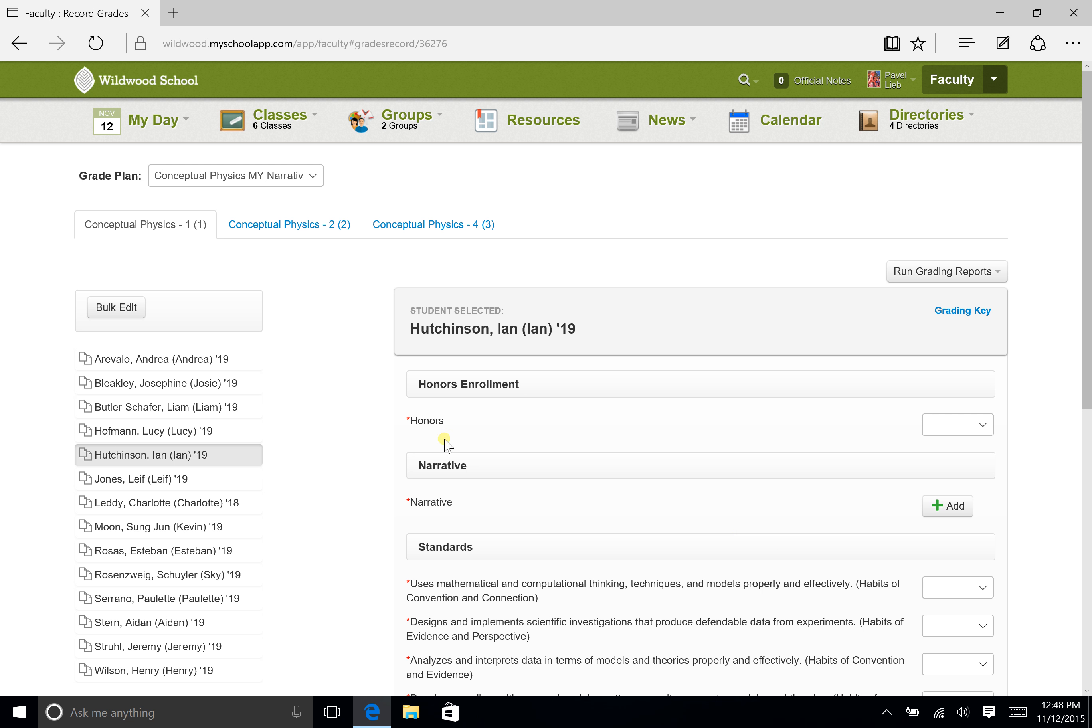
# Start a bulk edit with all students in the section selected and set Honors to No.
pyautogui.click(129, 308)
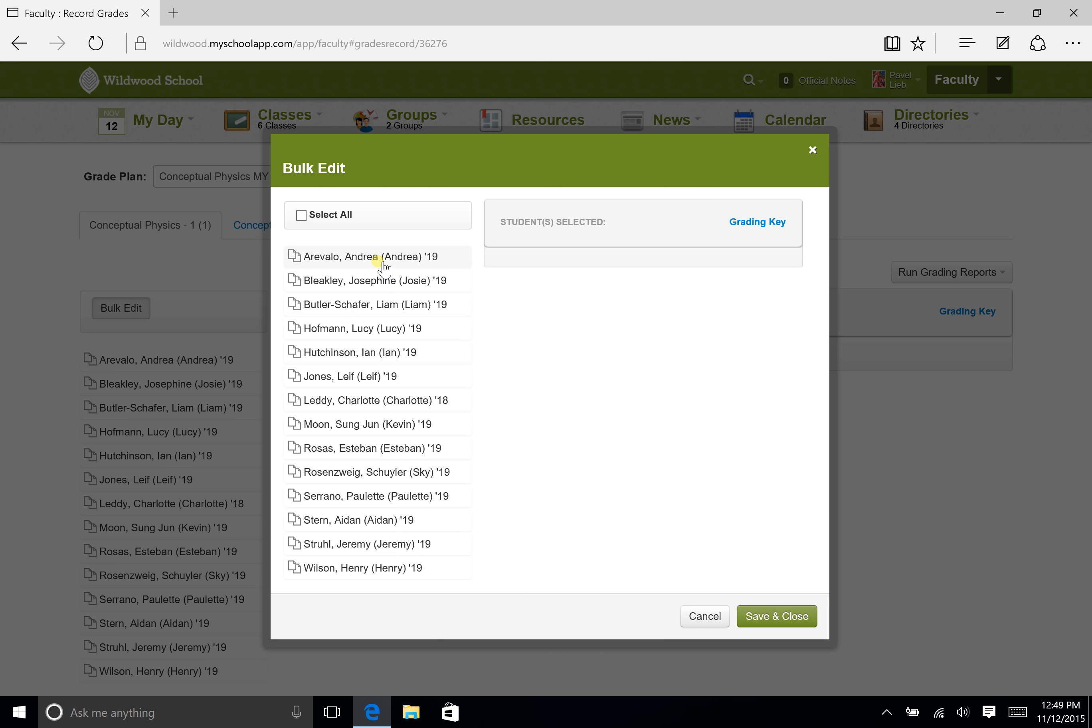
pyautogui.click(302, 215)
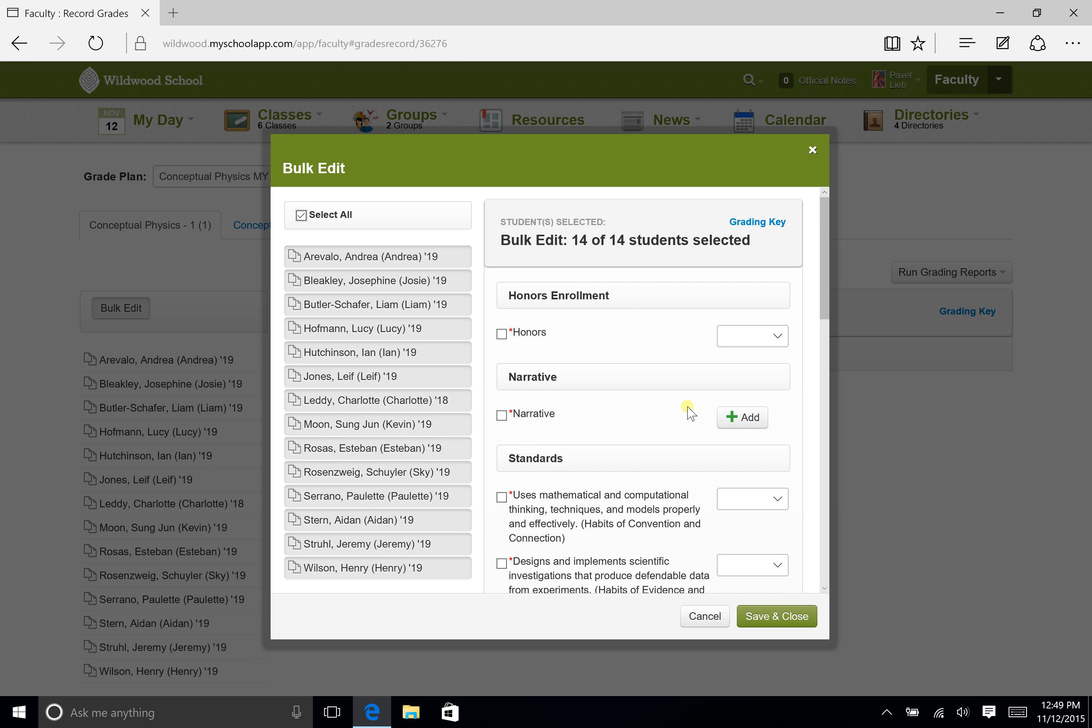
pyautogui.scroll(-2, 689, 428)
pyautogui.scroll(2, 690, 443)
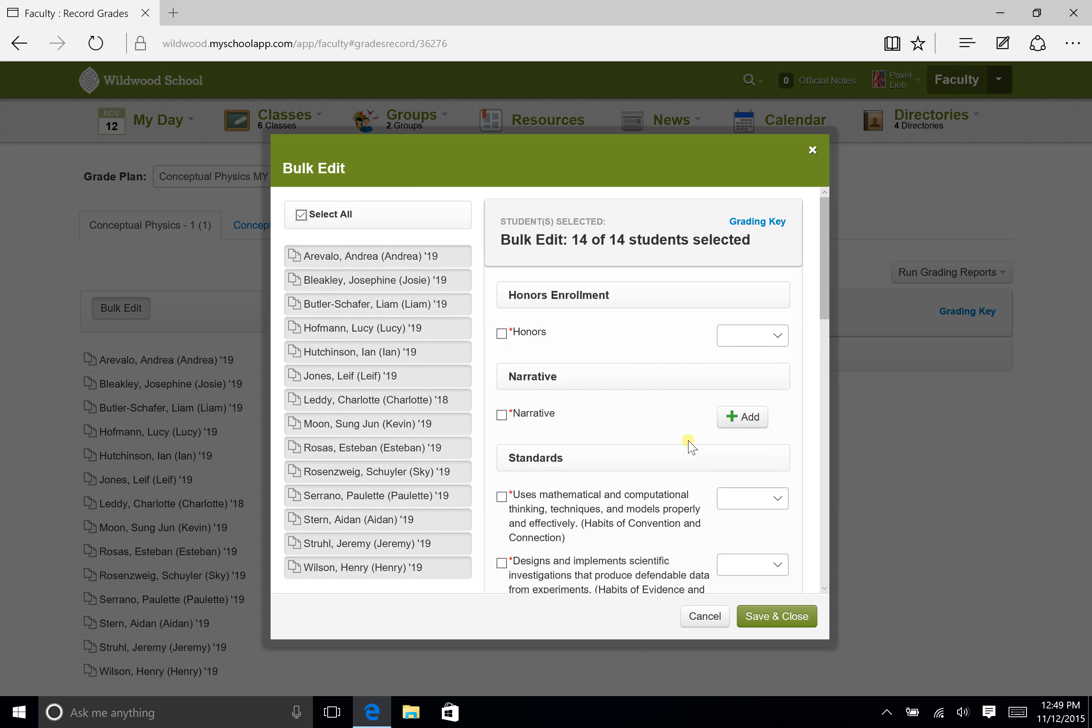
pyautogui.click(764, 338)
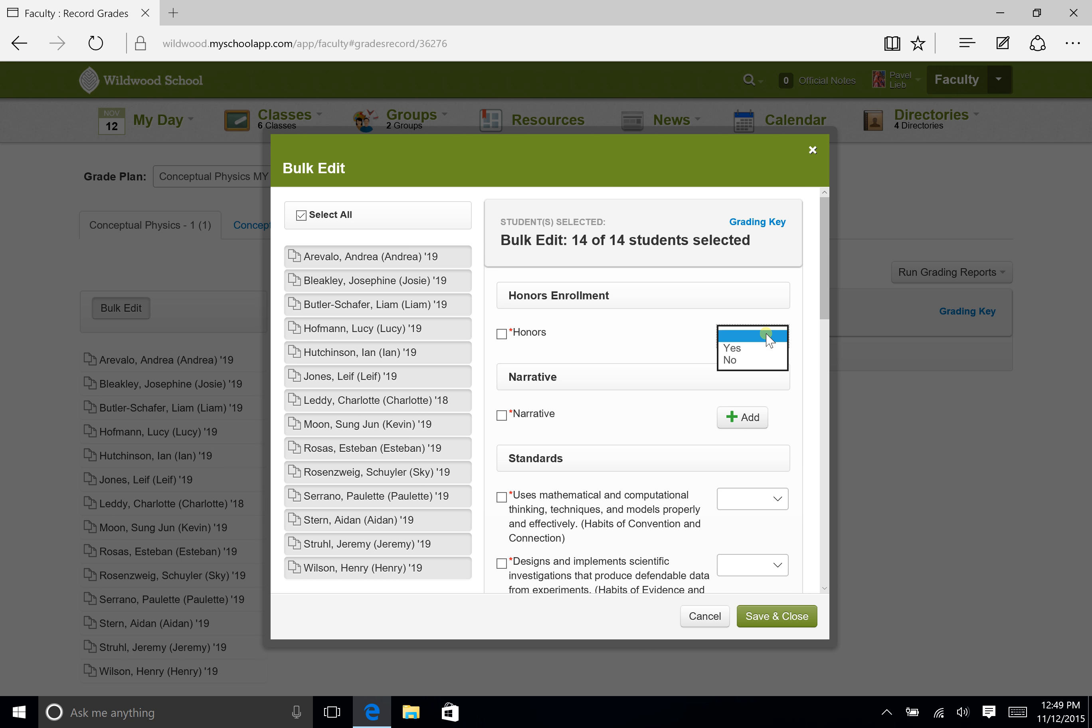
pyautogui.click(752, 360)
# In the bulk edit, grade the standards on mathematical and computational thinking and on designing scientific investigations as M.
pyautogui.scroll(-1, 690, 402)
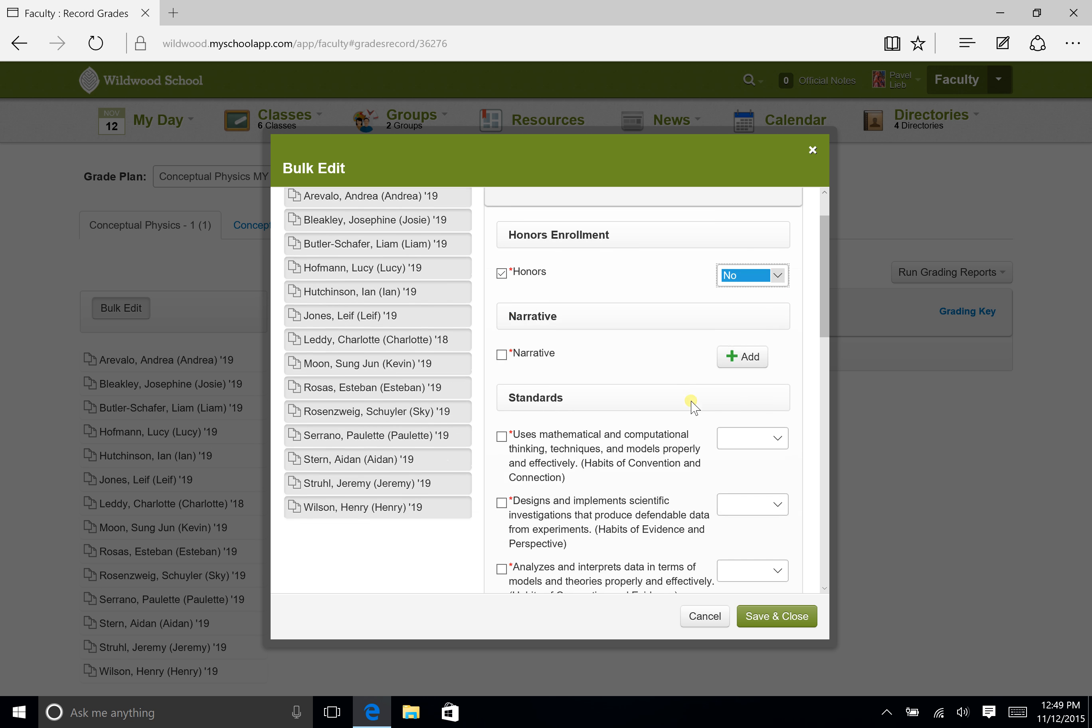
pyautogui.click(733, 438)
pyautogui.click(732, 451)
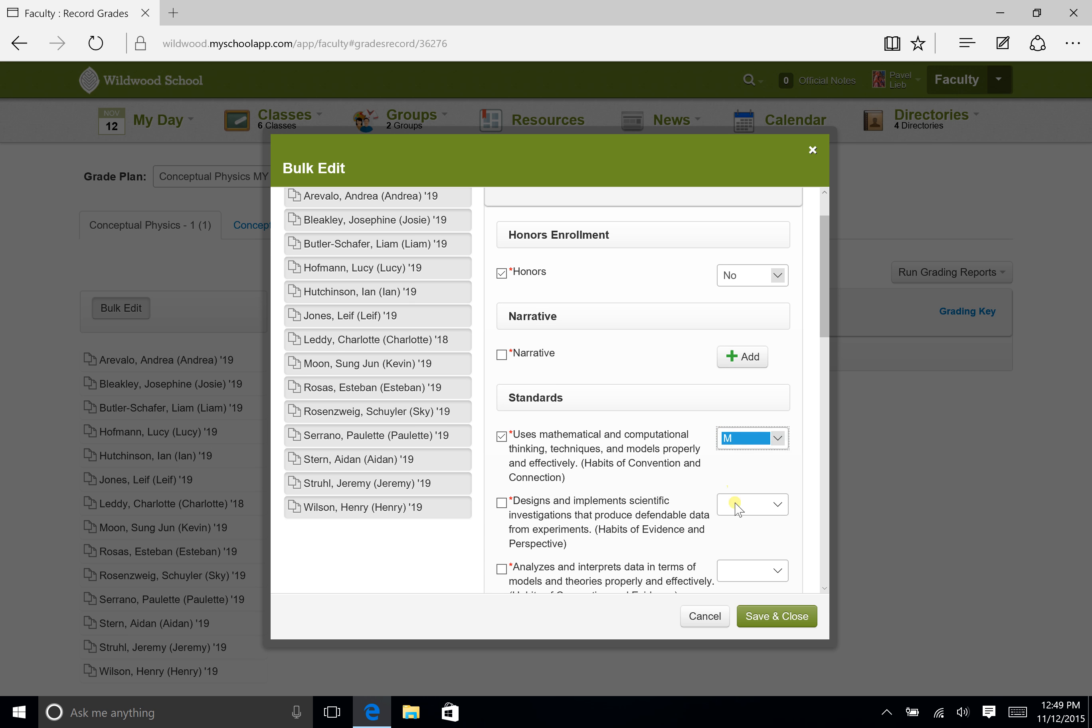
pyautogui.click(735, 505)
pyautogui.click(732, 516)
pyautogui.scroll(-2, 663, 484)
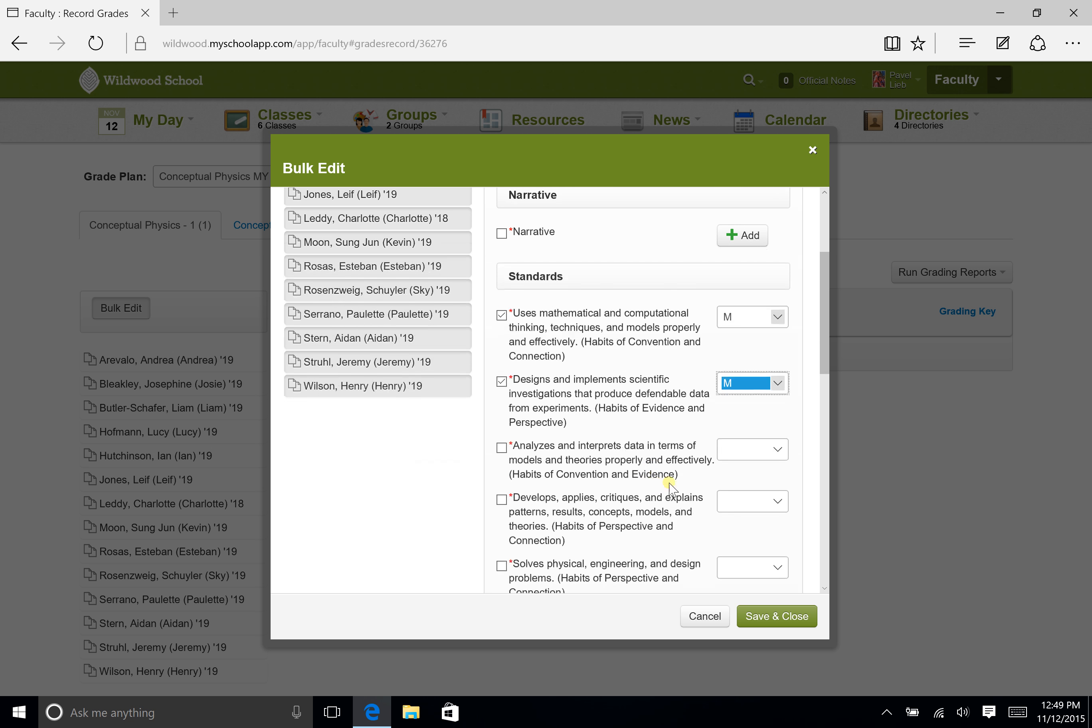
pyautogui.click(787, 616)
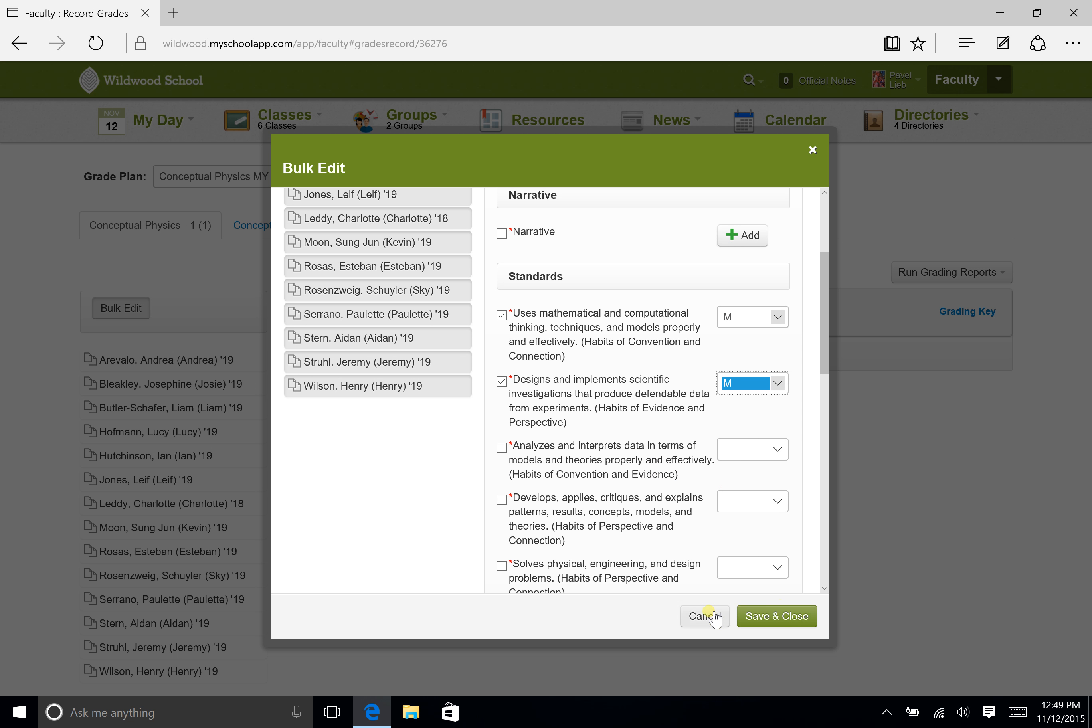